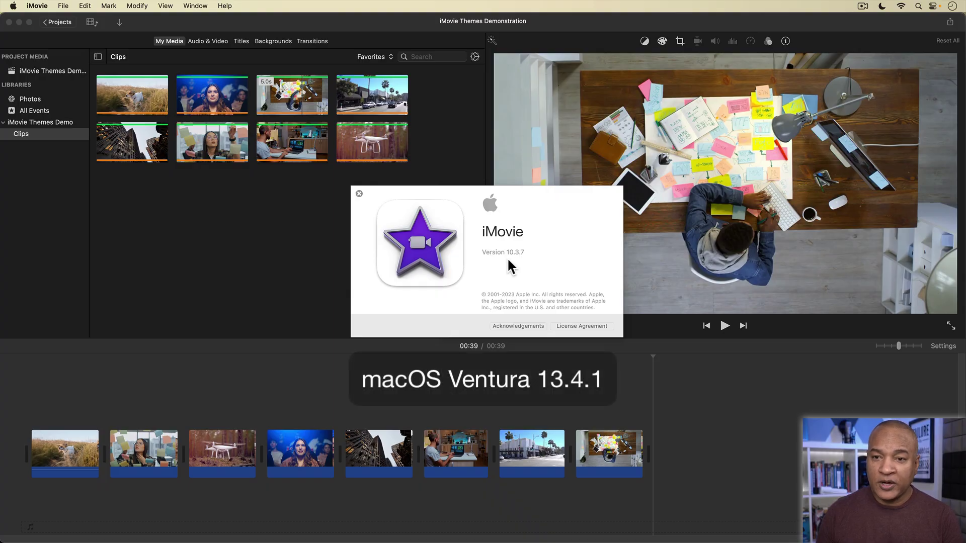
Dismiss the About iMovie window and bring up the project Settings, which show No Theme.
left_click(358, 194)
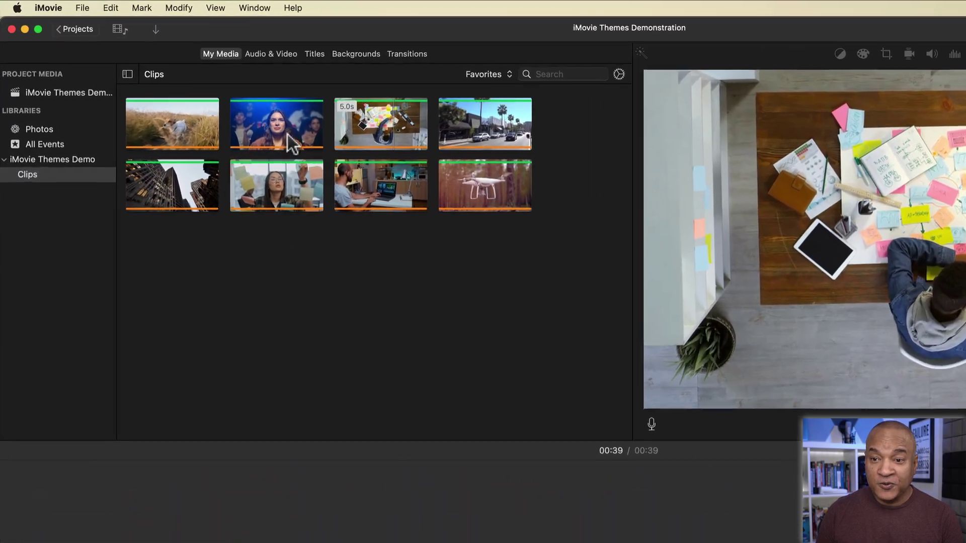
left_click(253, 6)
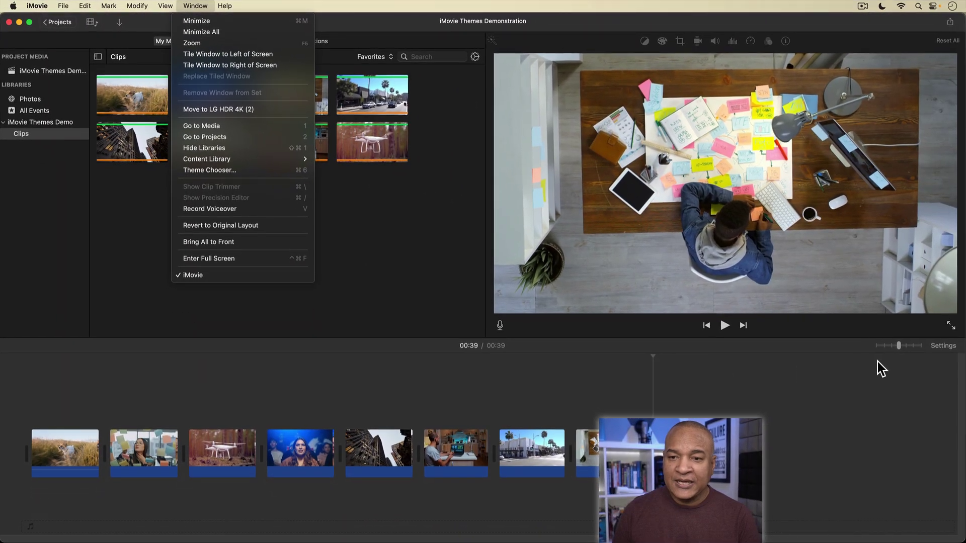
left_click(944, 348)
left_click(944, 348)
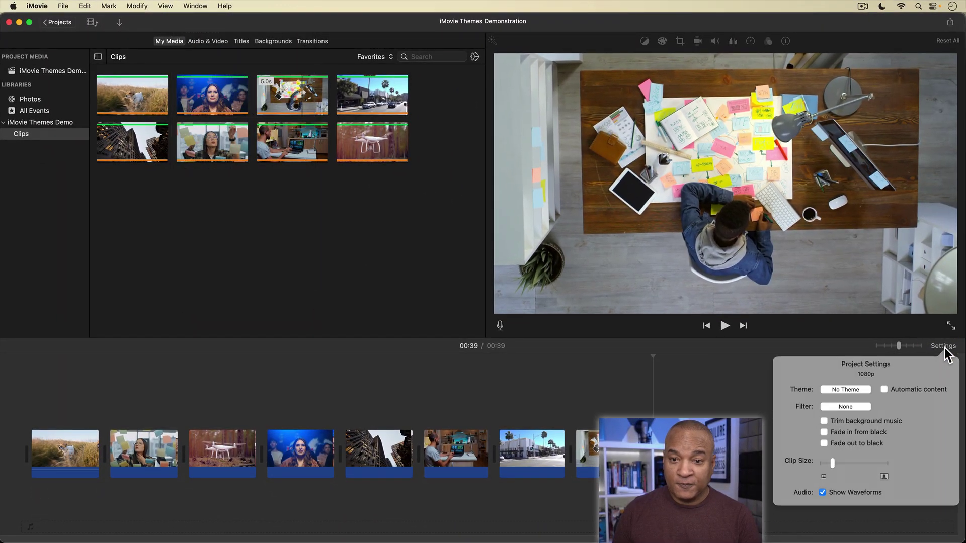
Browse the Change Theme grid and preview the Neon theme.
left_click(845, 390)
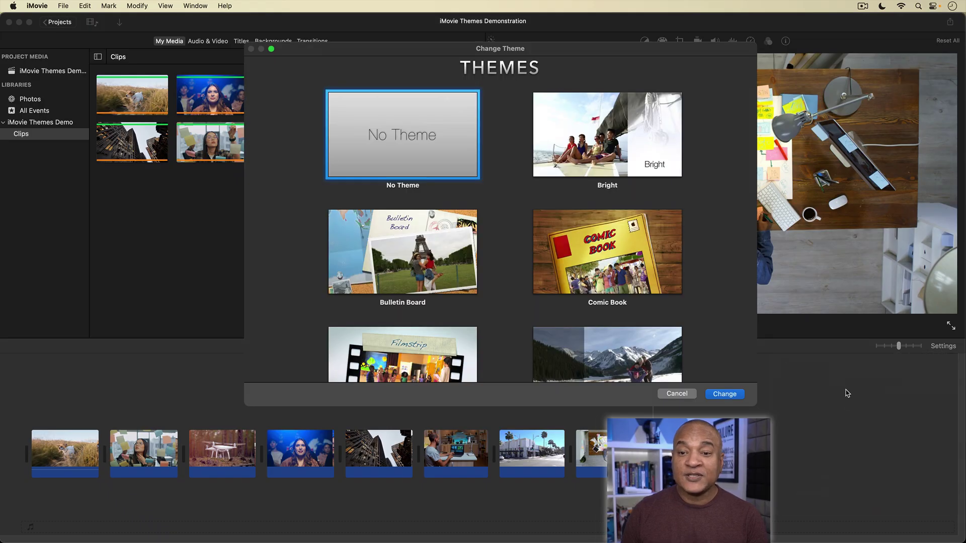
scroll(506, 275, "down", 8)
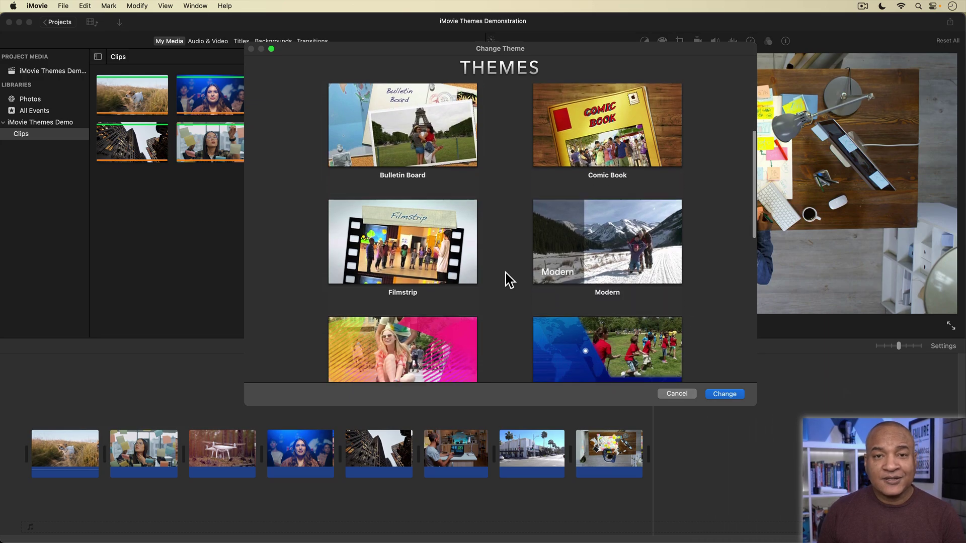
scroll(506, 276, "down", 2)
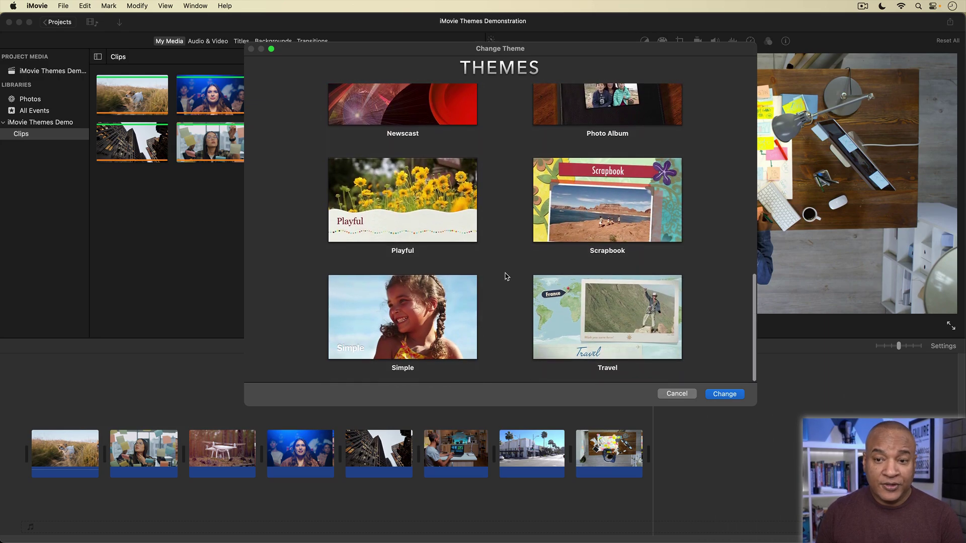
scroll(505, 277, "up", 5)
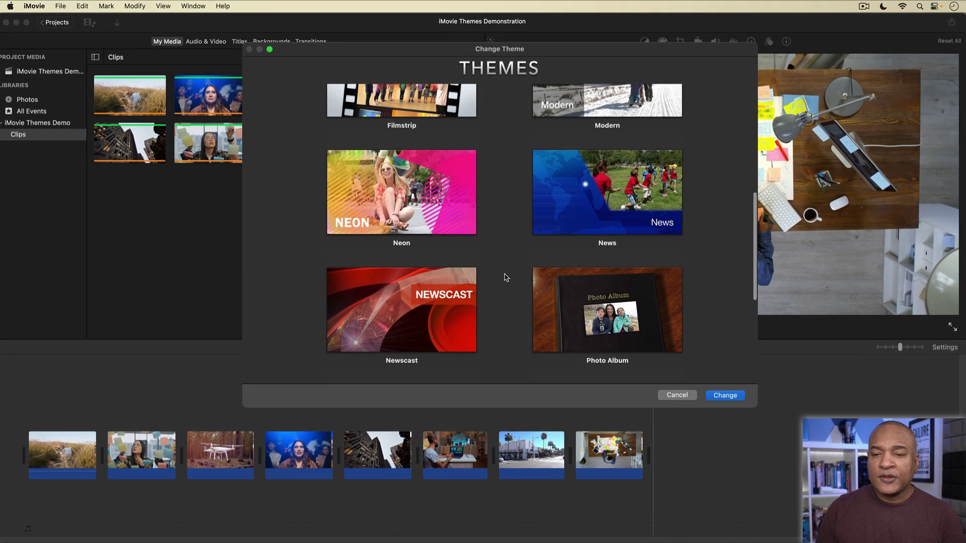
scroll(506, 277, "up", 3)
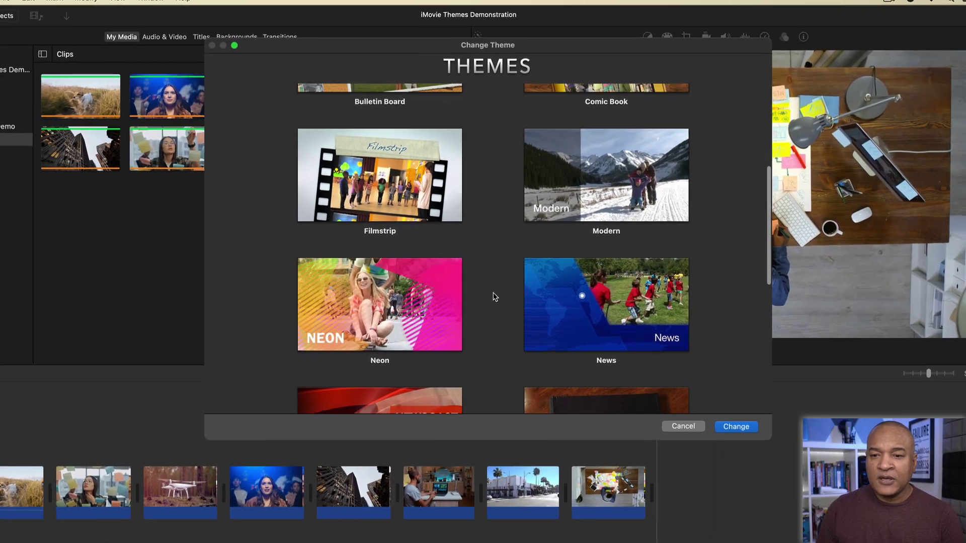
scroll(506, 277, "down", 2)
scroll(485, 308, "down", 3)
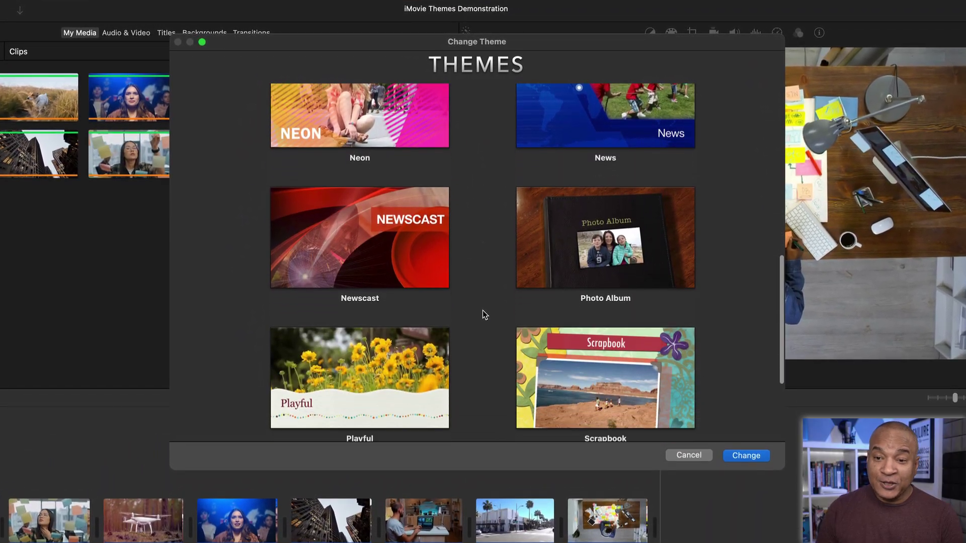
scroll(483, 314, "down", 3)
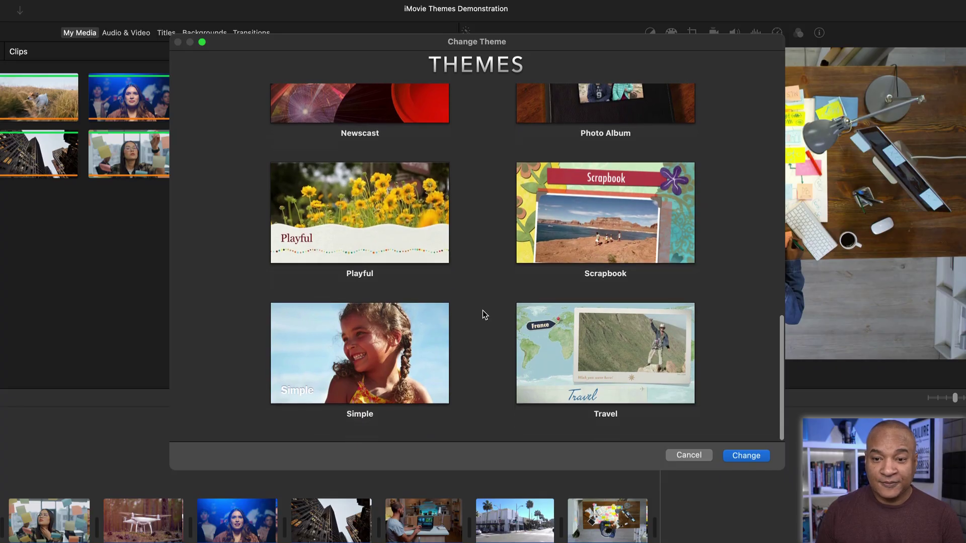
scroll(482, 310, "up", 5)
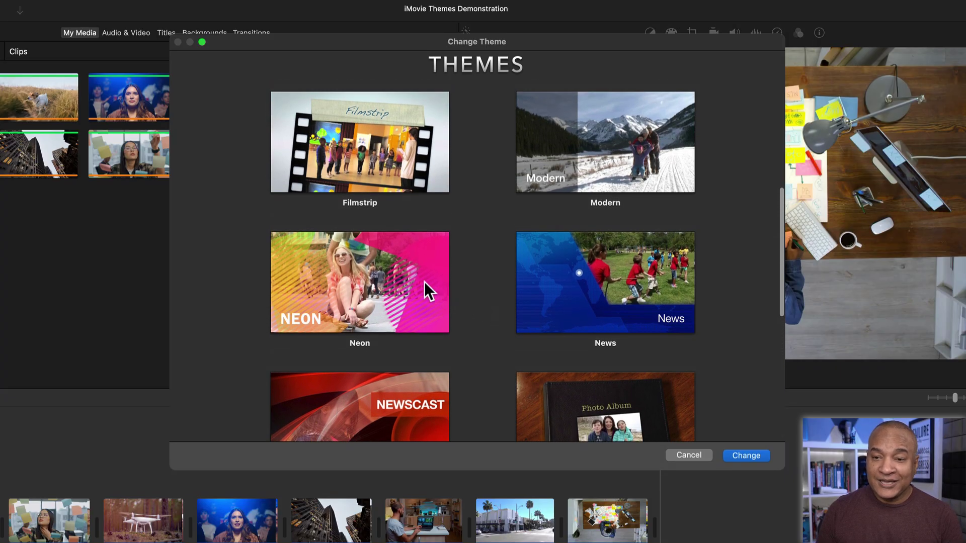
left_click(360, 284)
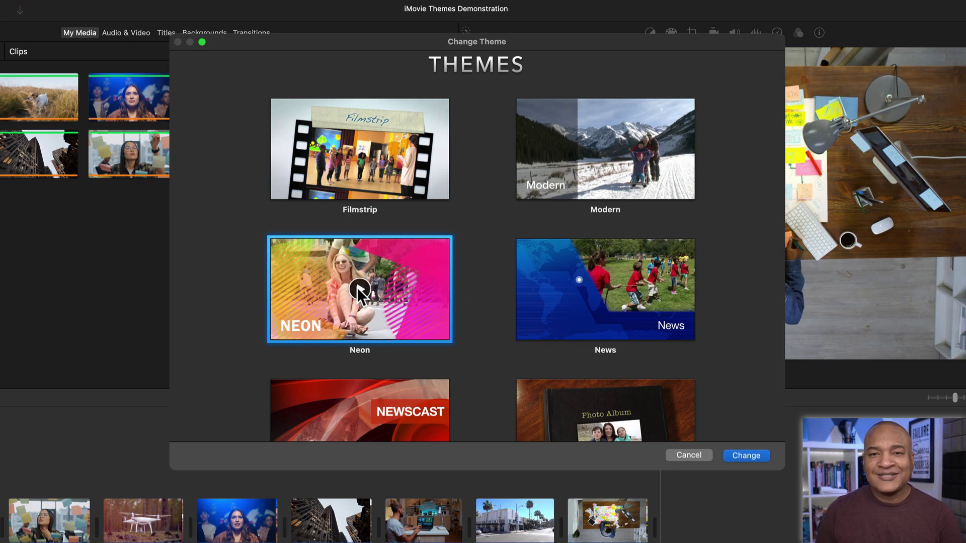
Select the Newscast theme in the Change Theme grid.
scroll(479, 301, "down", 5)
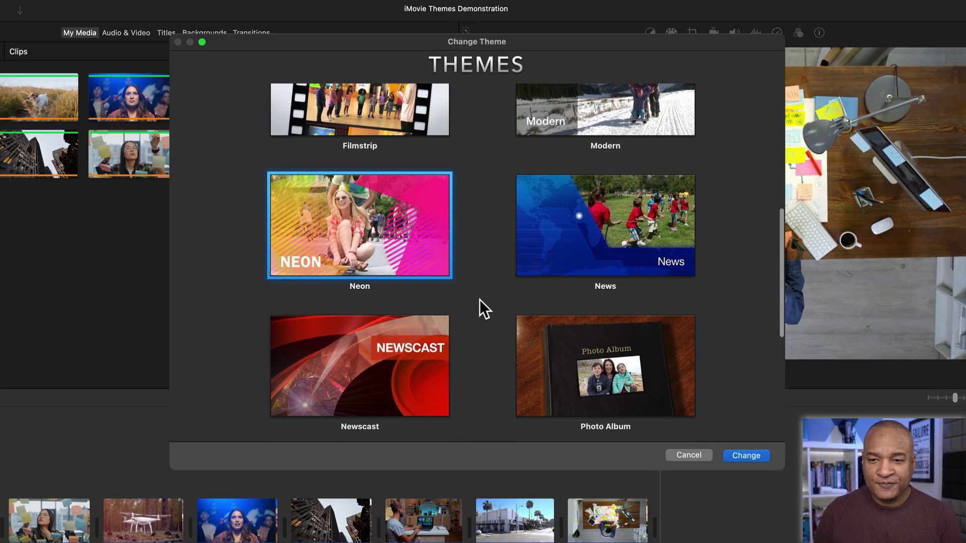
scroll(479, 300, "down", 1)
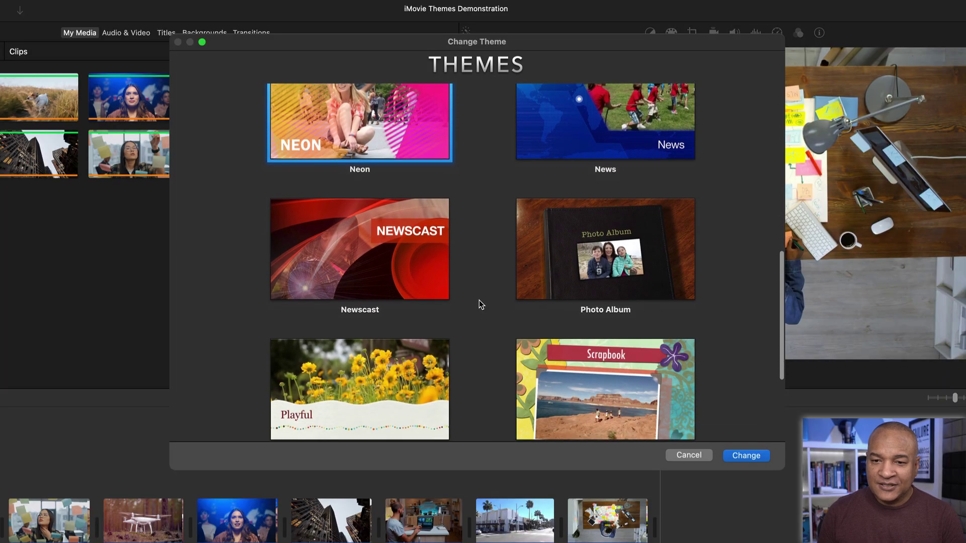
left_click(365, 272)
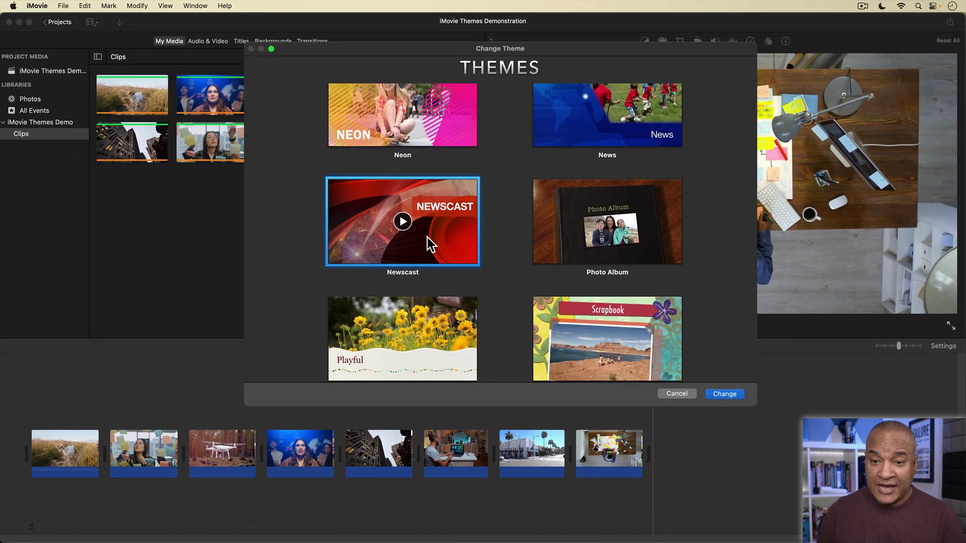
Confirm the Newscast theme change and play the 36-second themed project from the start.
key("Return")
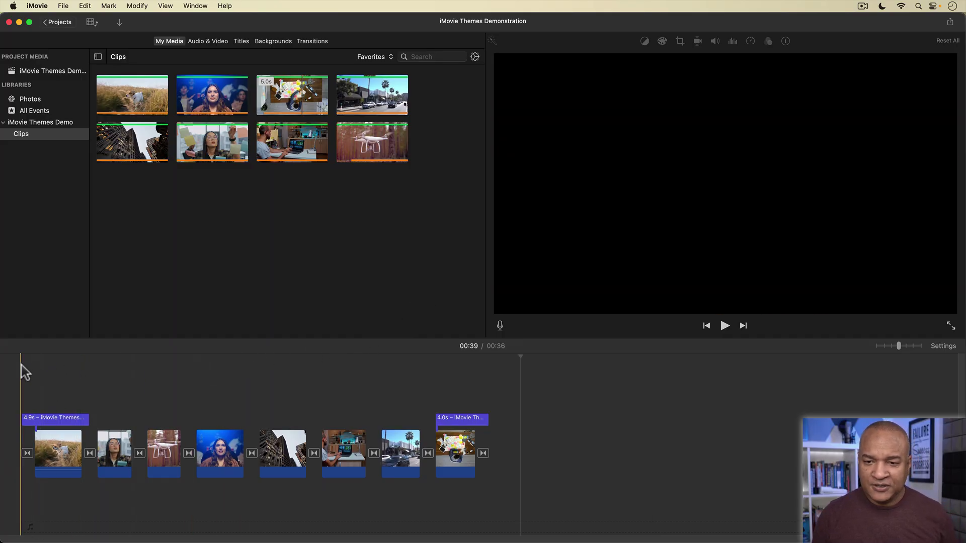
key("space")
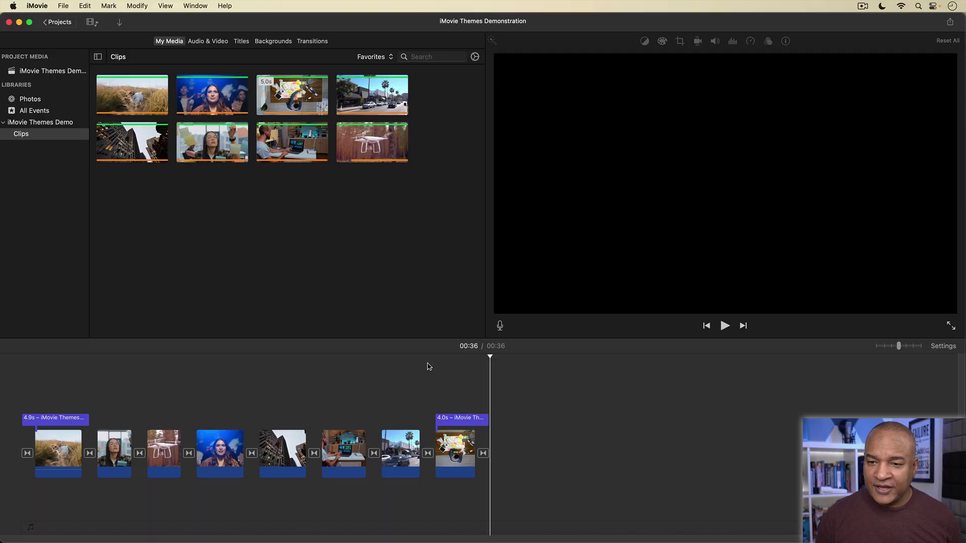
Delete all timeline clips, then re-add sticky-notes, drone, theater-woman, buildings, computer-desk, street and sticky-notes clips.
left_click_drag(10, 375, 584, 493)
key("BackSpace")
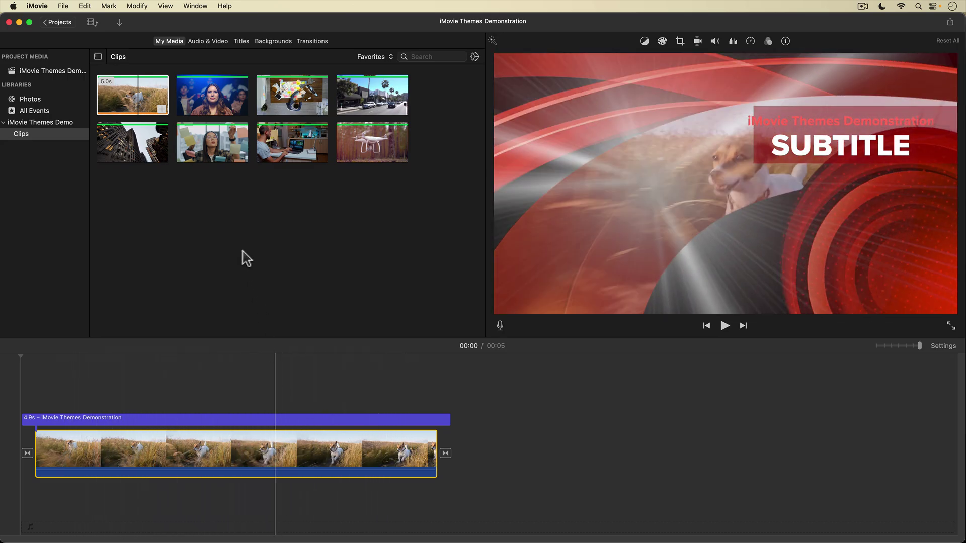
left_click_drag(209, 147, 473, 433)
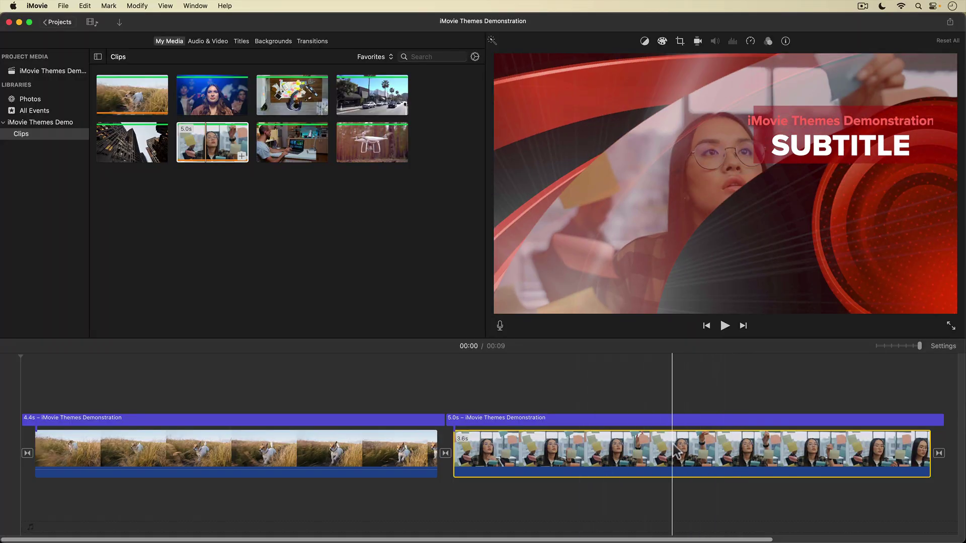
left_click_drag(372, 143, 873, 388)
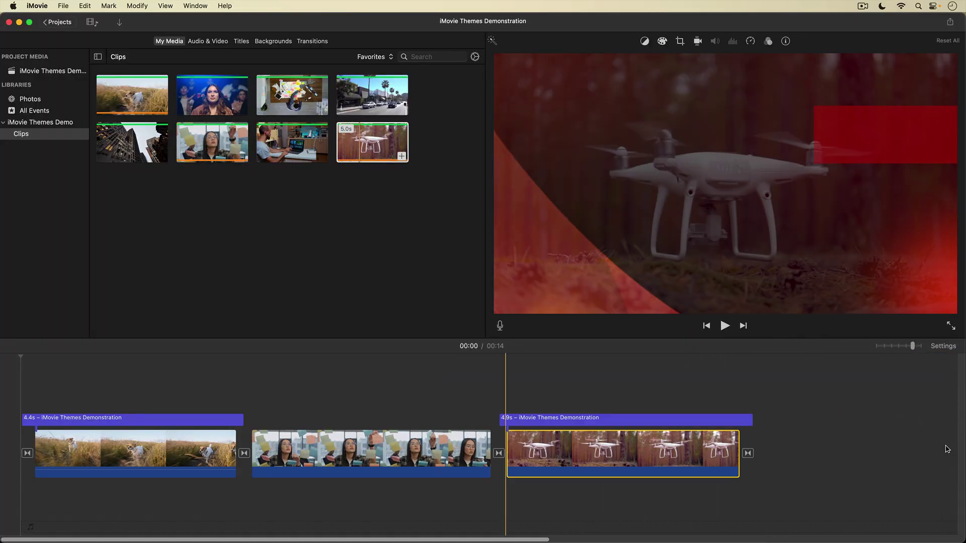
left_click_drag(212, 95, 792, 428)
key("super+minus")
left_click_drag(132, 142, 567, 470)
left_click_drag(291, 143, 714, 477)
left_click_drag(372, 95, 818, 473)
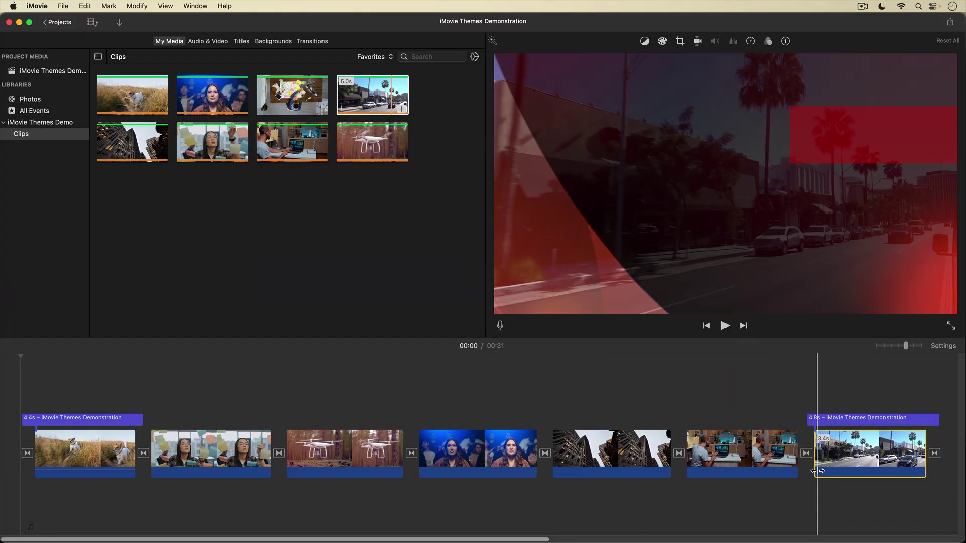
key("super+minus")
left_click_drag(292, 95, 476, 459)
Remove the extra trailing sticky-notes clip and make the opening title read 'iMovie Demo' over 'THEMES'.
key("Delete")
left_click(18, 399)
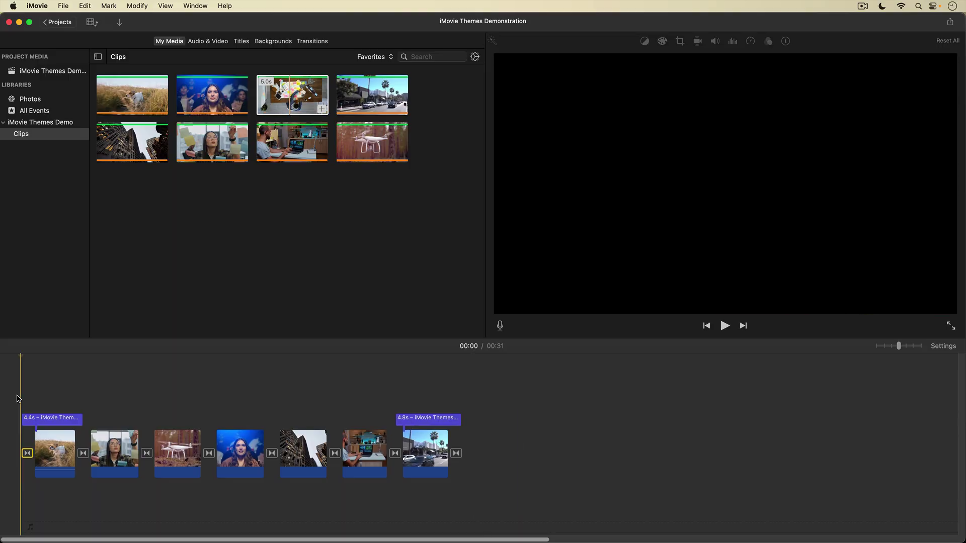
double_click(42, 421)
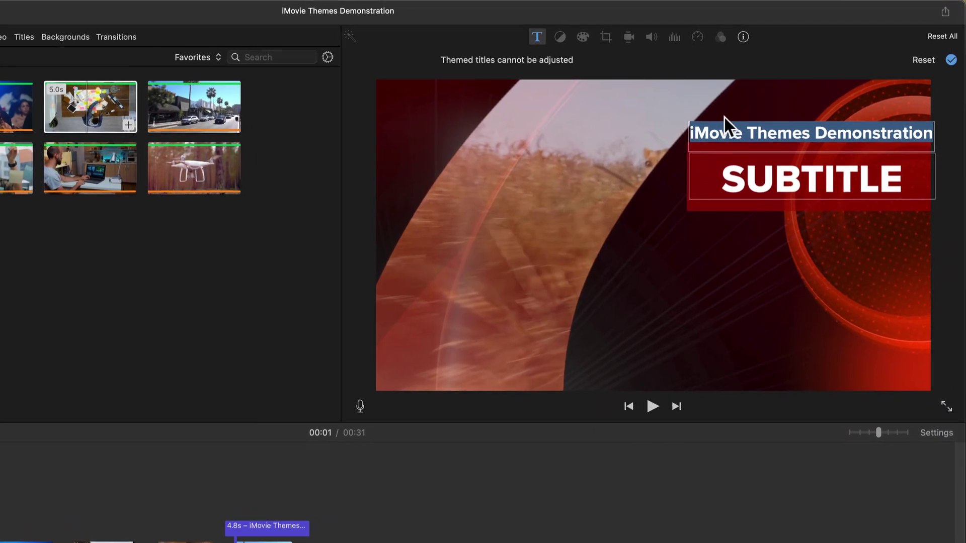
type("iMovie Demo")
key("super+a")
type("THEMES")
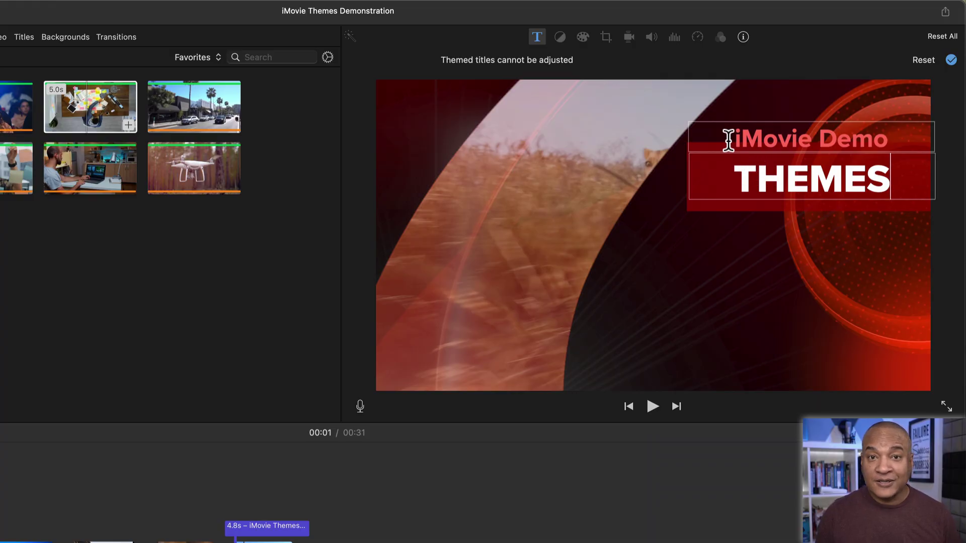
left_click_drag(729, 140, 901, 139)
left_click_drag(738, 179, 910, 182)
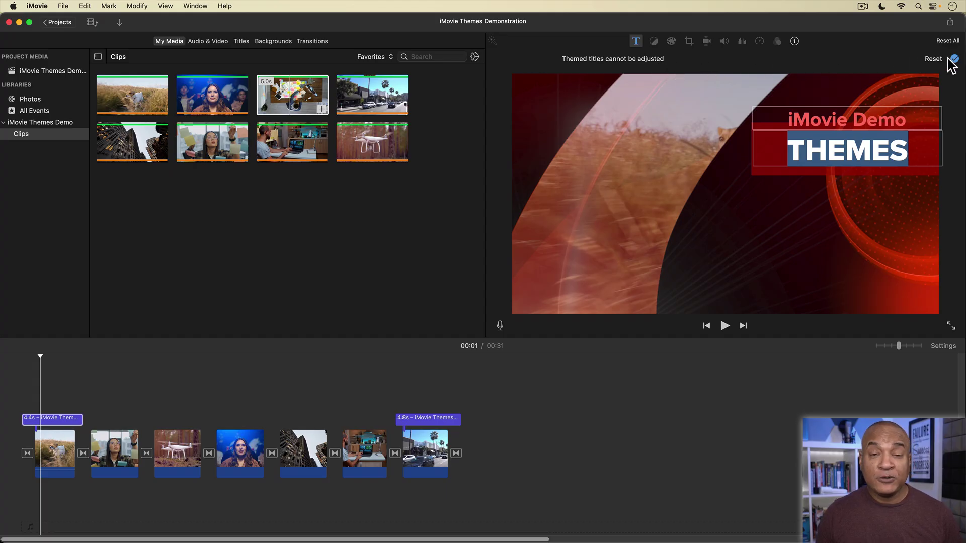
left_click(954, 59)
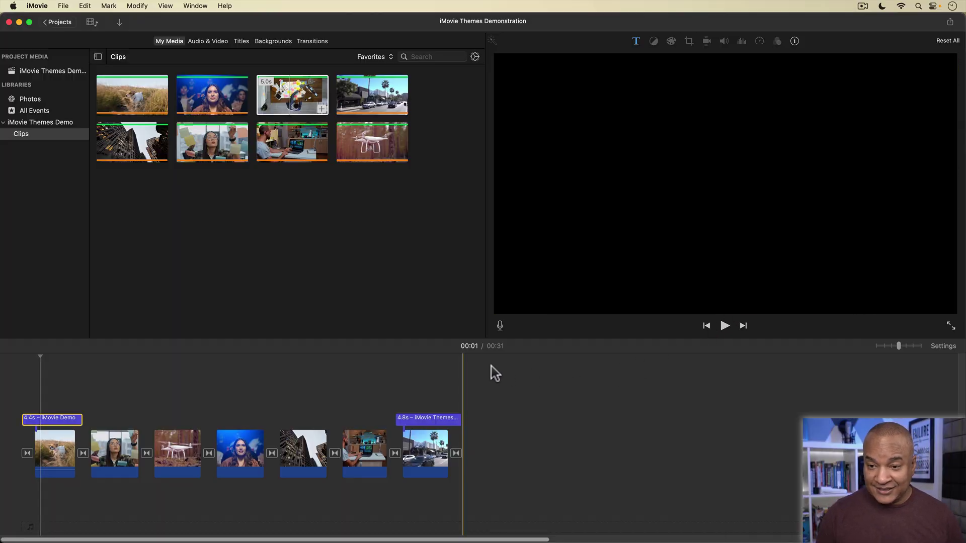
Replace the Newscast theme with Neon from the Change Theme grid.
left_click(944, 346)
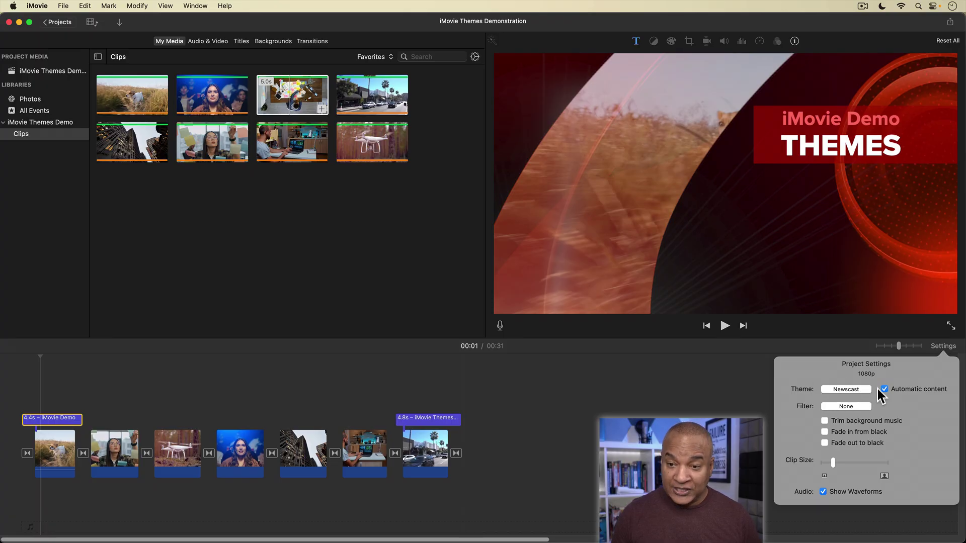
left_click(848, 388)
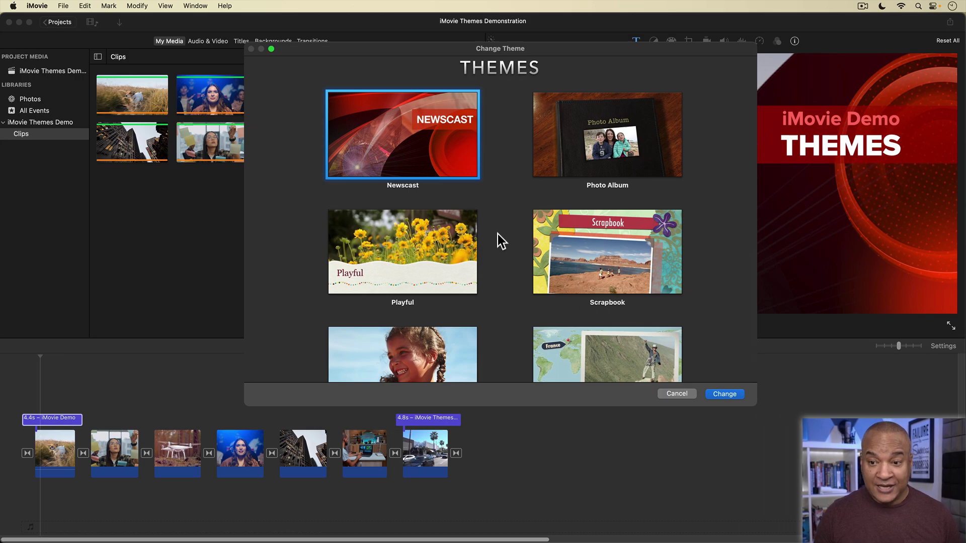
scroll(499, 236, "up", 3)
scroll(501, 235, "up", 5)
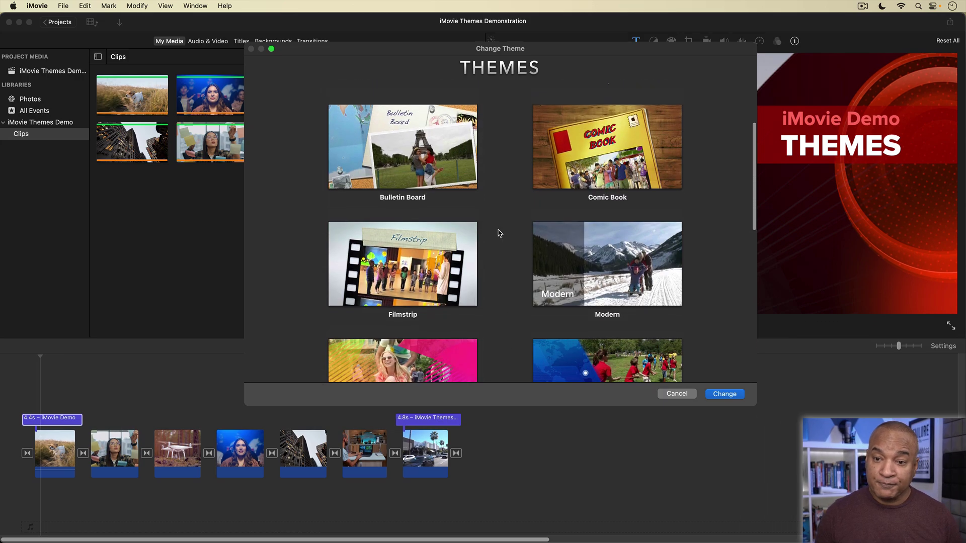
scroll(499, 233, "down", 3)
scroll(500, 233, "down", 2)
mouse_move(384, 236)
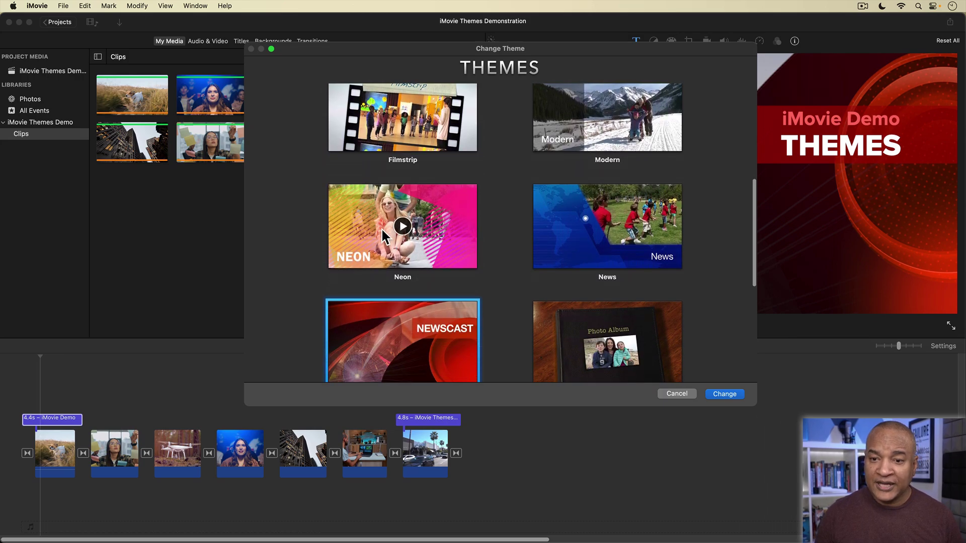
double_click(436, 226)
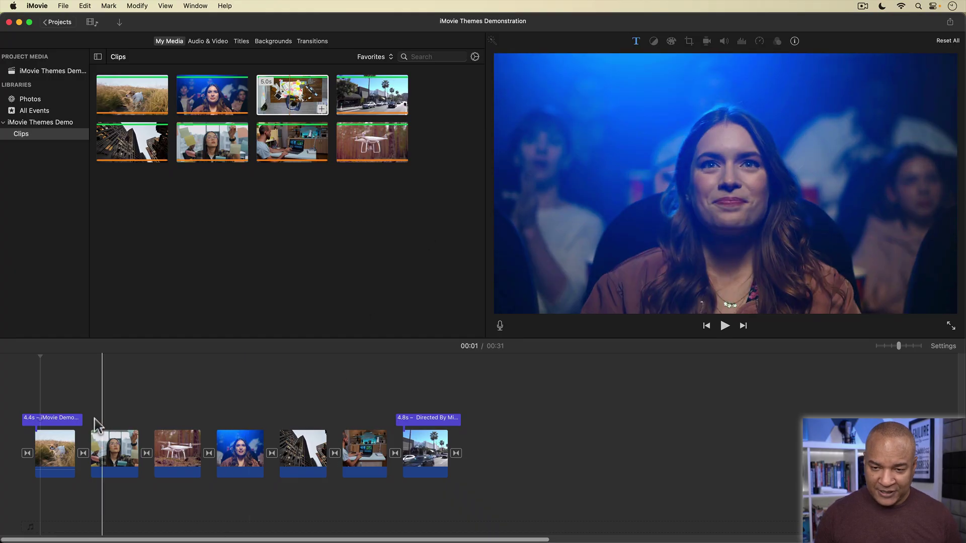
key("space")
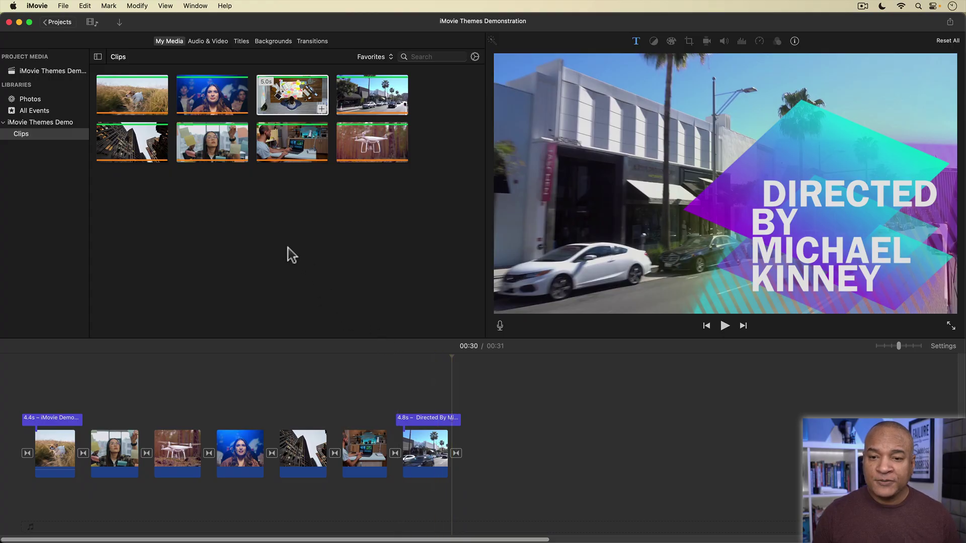
Show the Theme Music audio collection in the browser and select its Neon track.
left_click(215, 45)
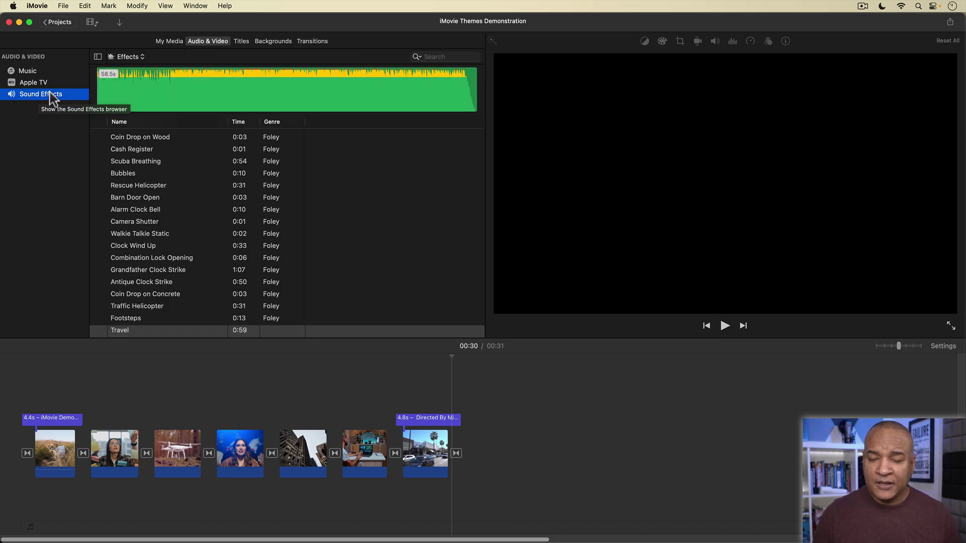
left_click(143, 57)
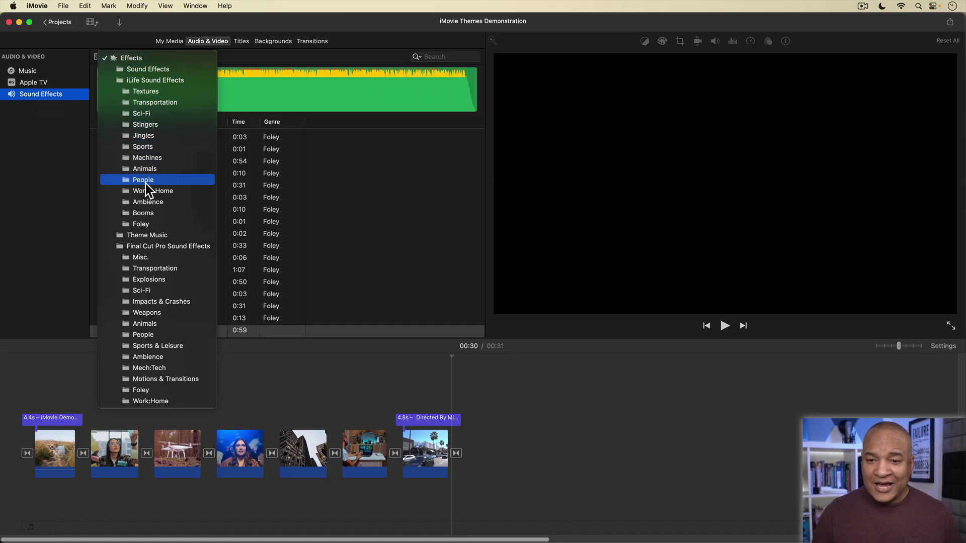
left_click(120, 236)
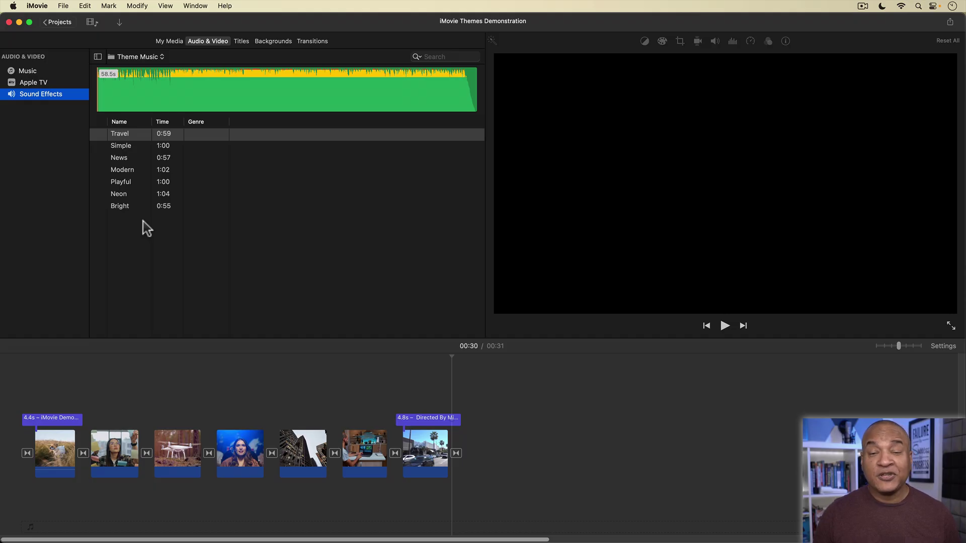
left_click(119, 195)
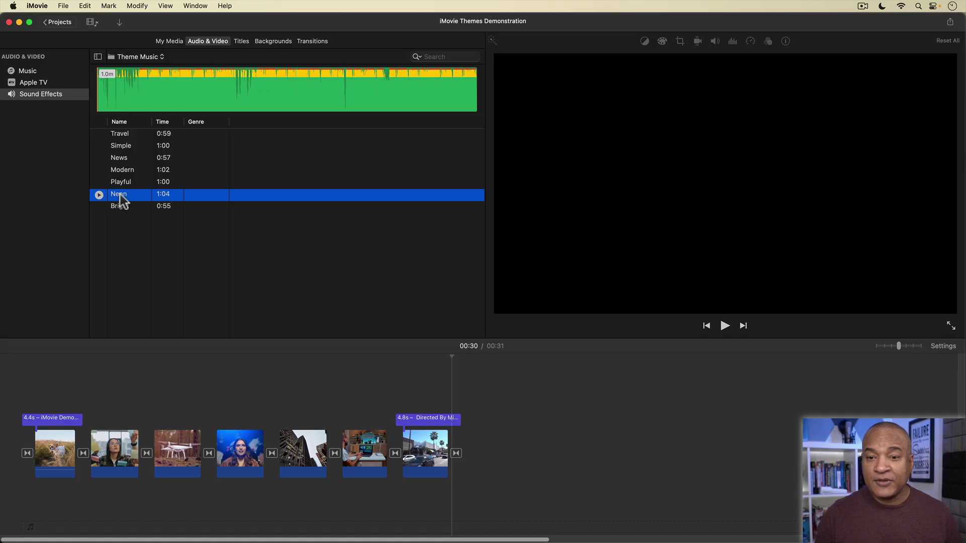
Add the Neon track as background music, trim it to 31.2s, and play the movie.
left_click_drag(108, 289, 29, 533)
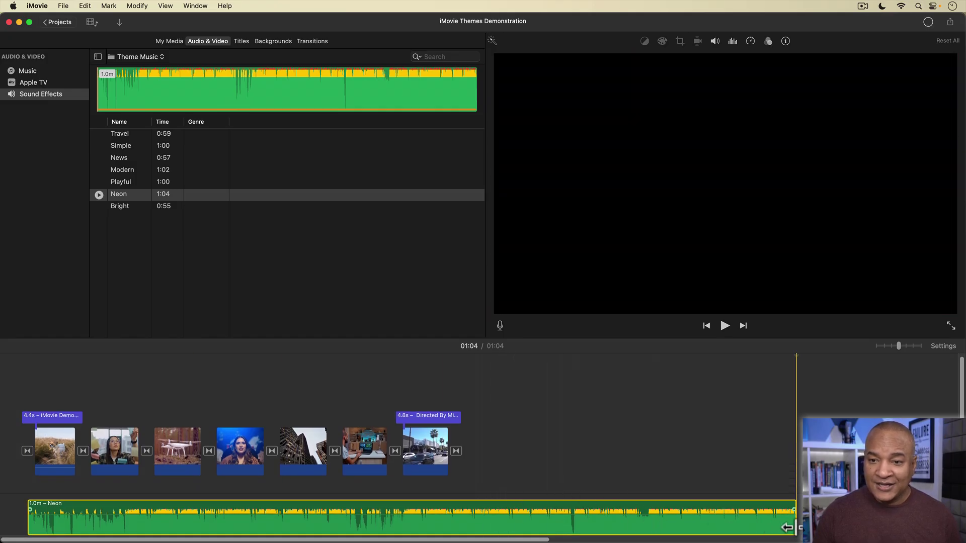
left_click_drag(787, 528, 461, 527)
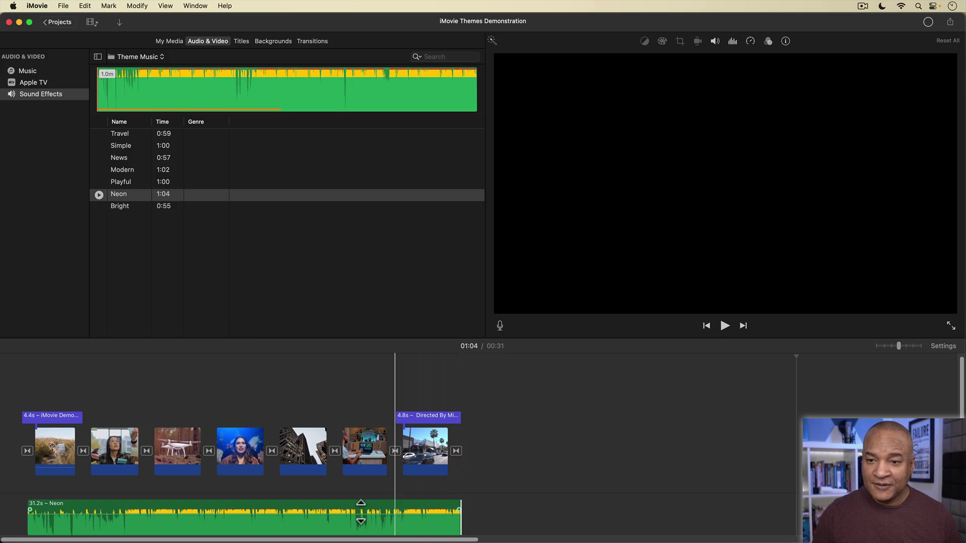
key("space")
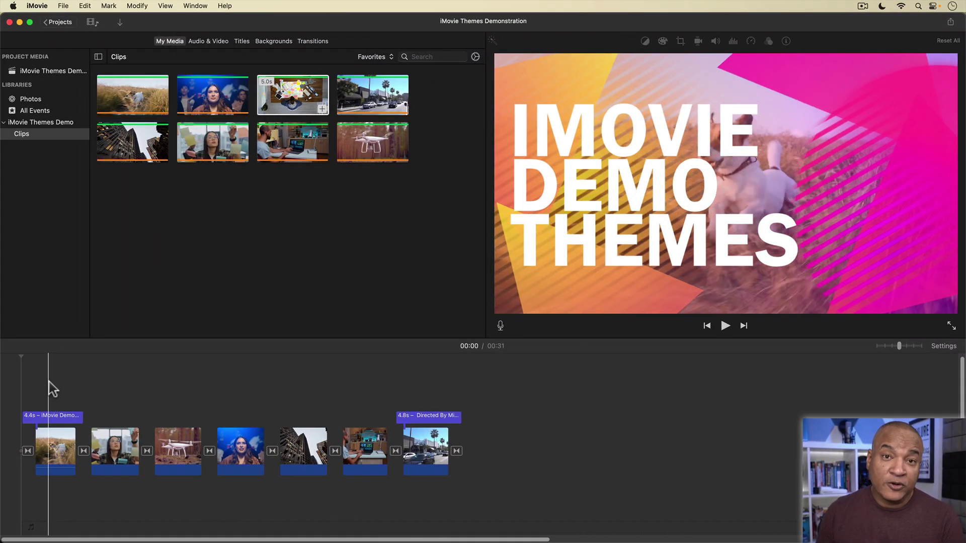
Move the playhead near the start and change the project theme to No Theme.
left_click(49, 386)
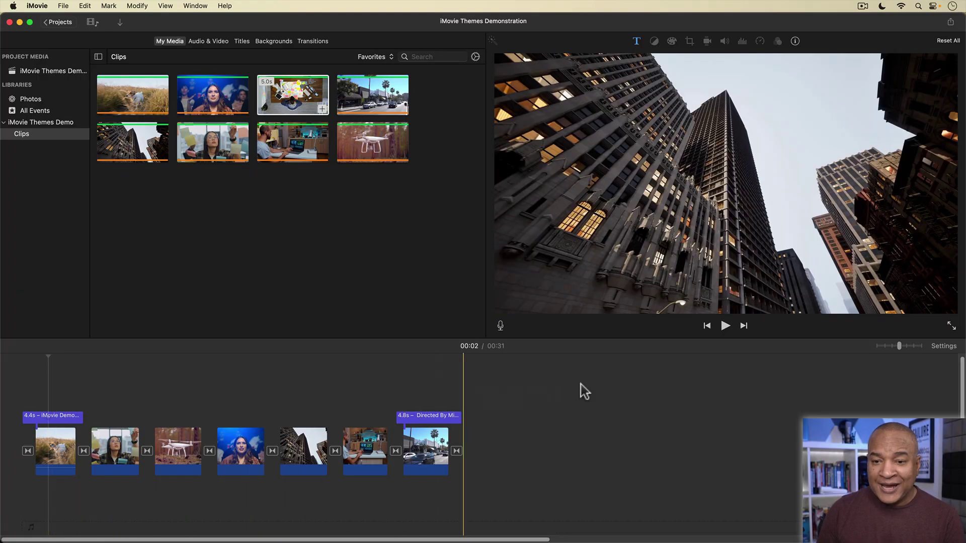
left_click(944, 346)
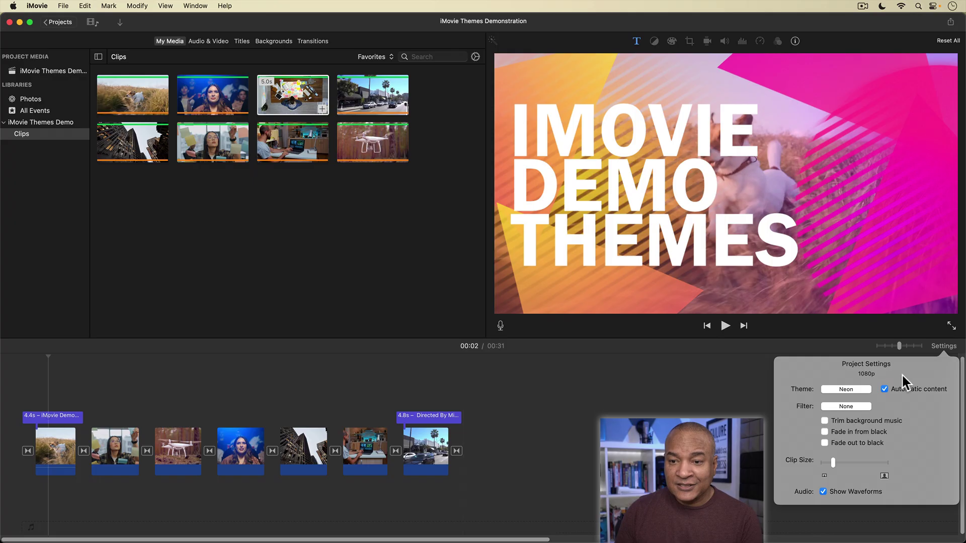
left_click(847, 390)
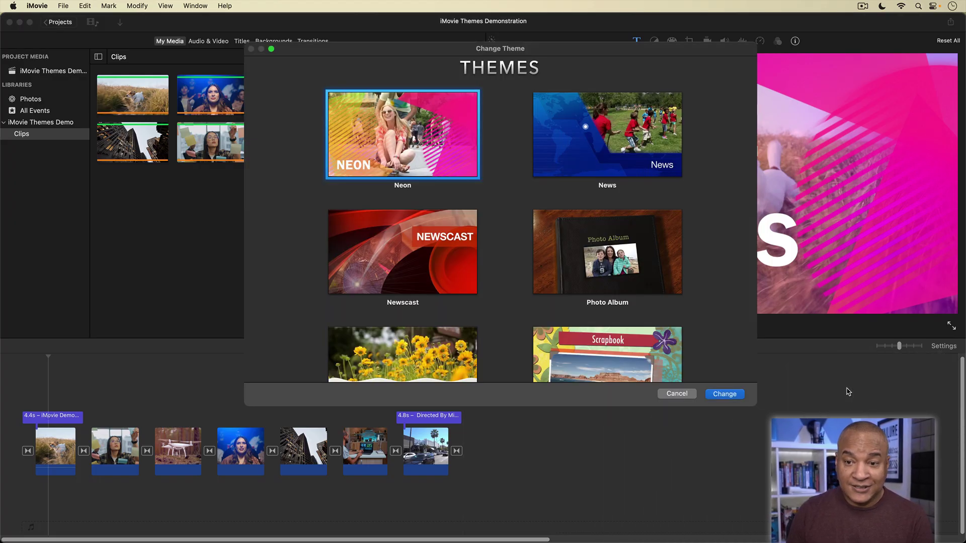
scroll(507, 282, "up", 10)
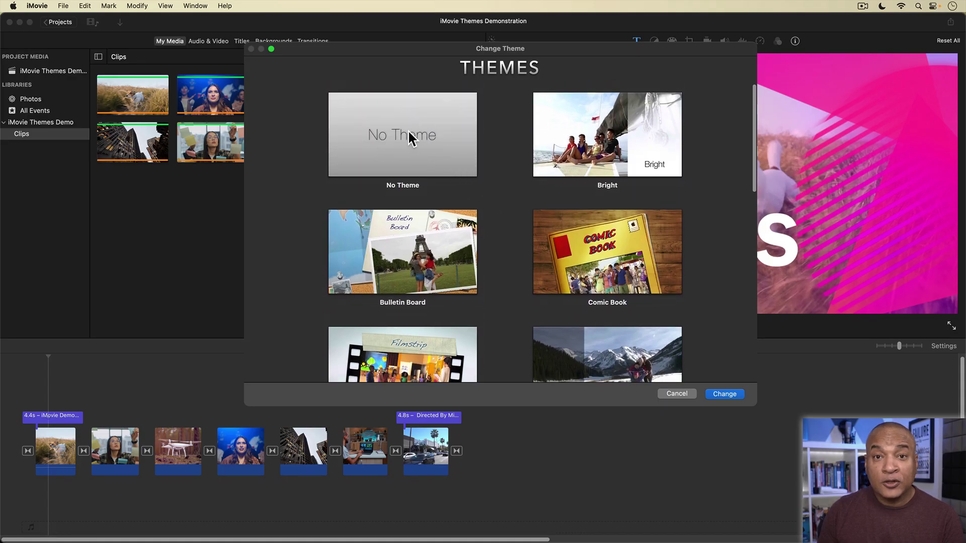
left_click(409, 135)
key("Return")
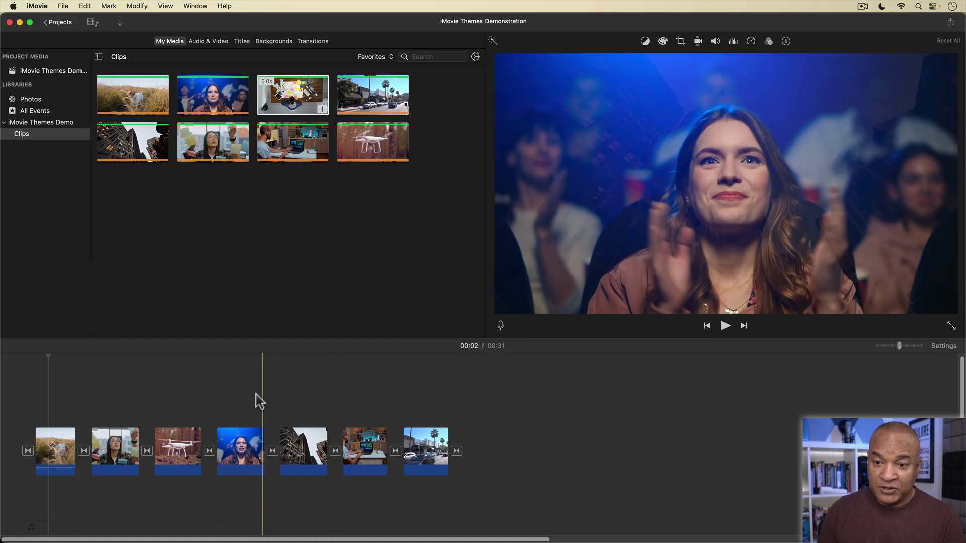
key("space")
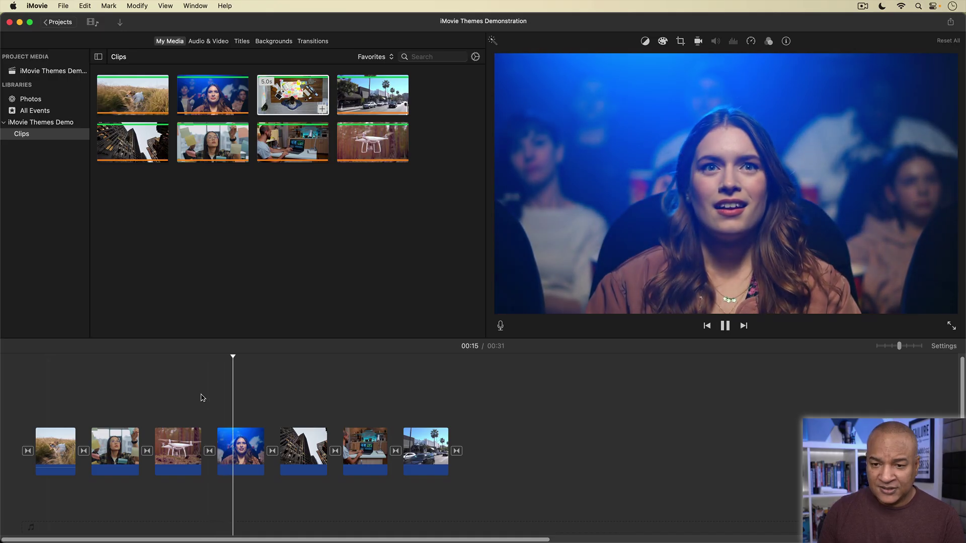
key("space")
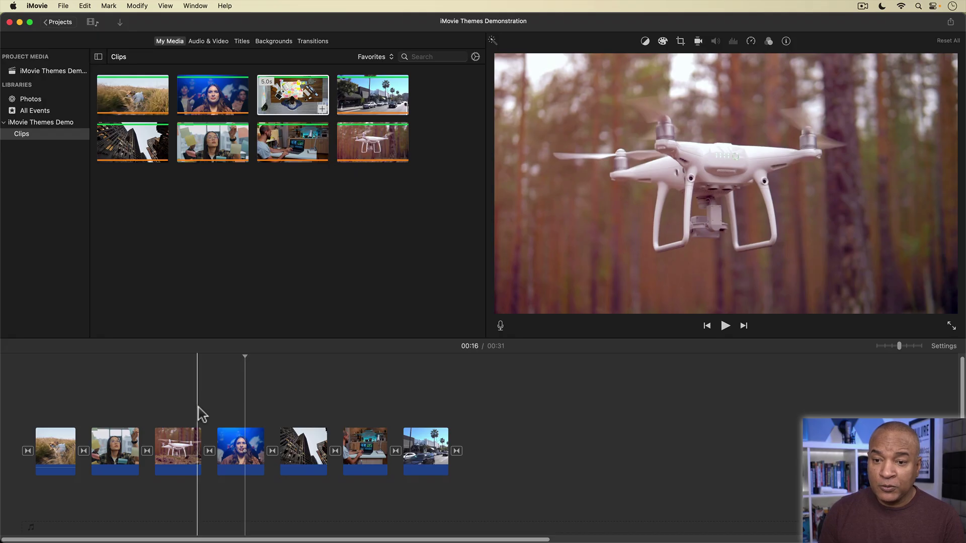
left_click(273, 452)
key("space")
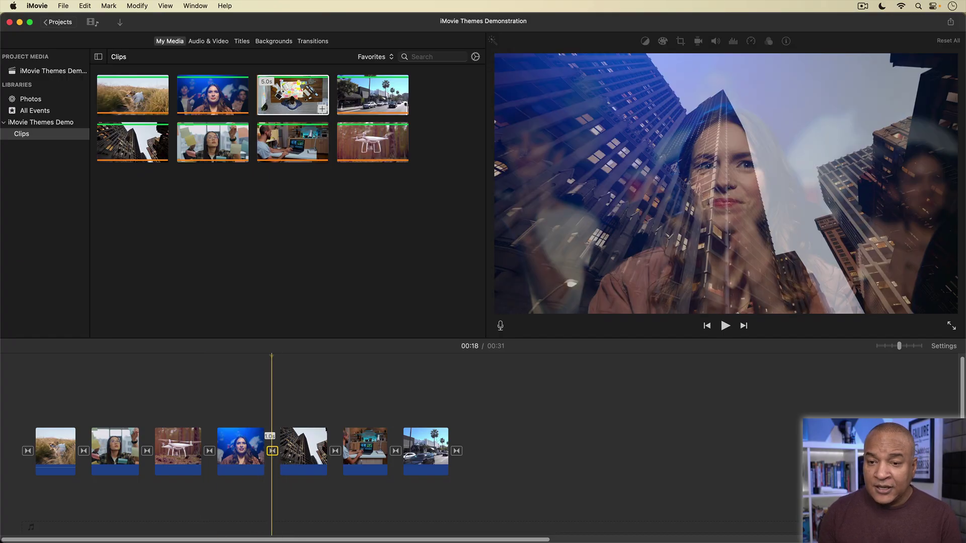
double_click(273, 452)
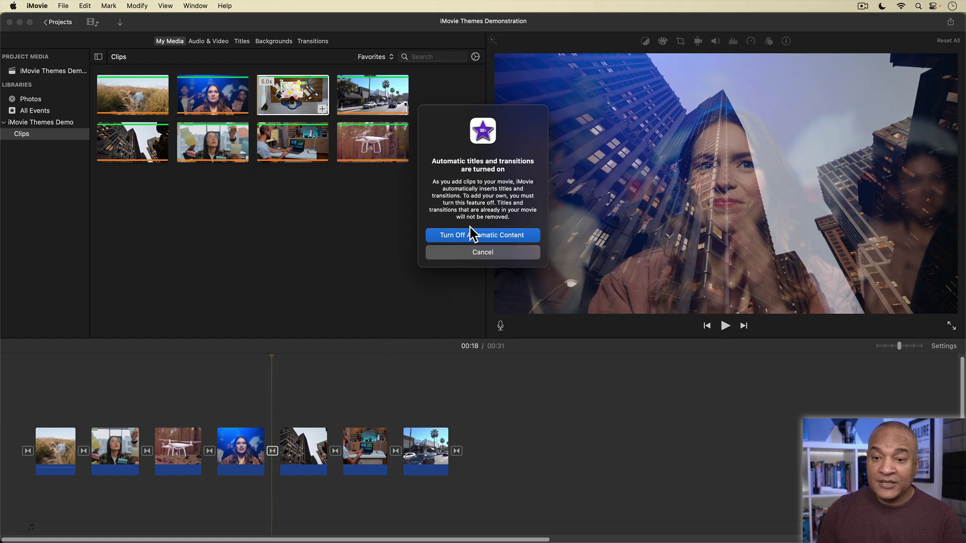
left_click(479, 256)
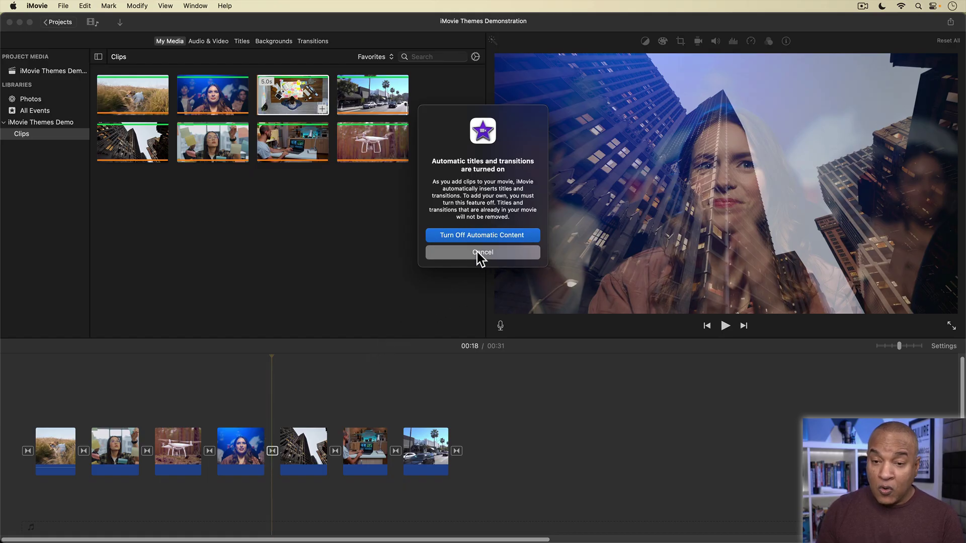
Uncheck Automatic content in the project Settings and dismiss the popover.
left_click(939, 347)
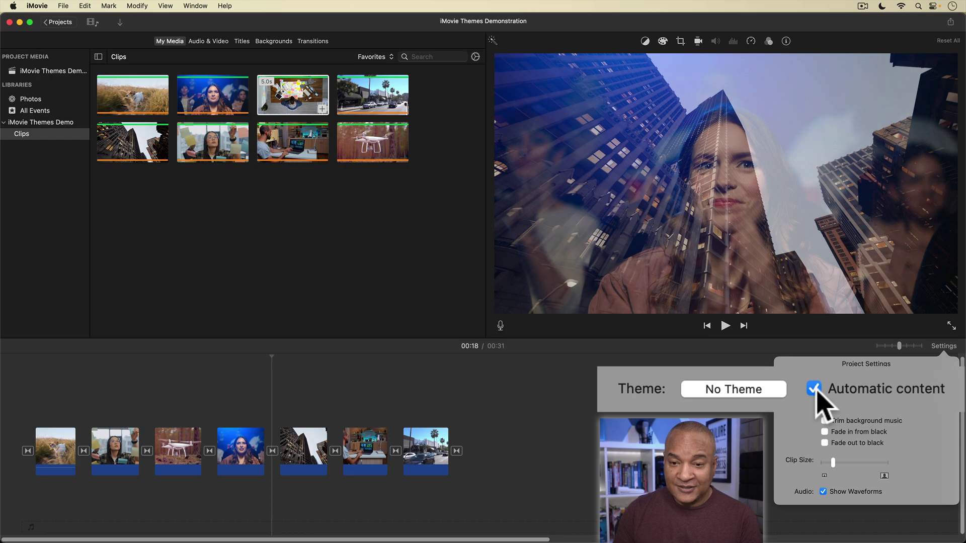
left_click(884, 389)
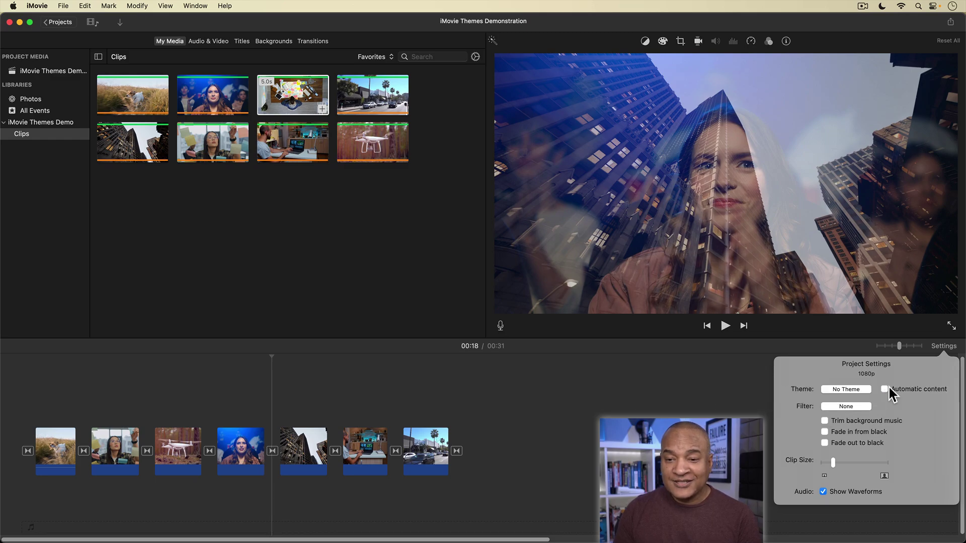
left_click(554, 392)
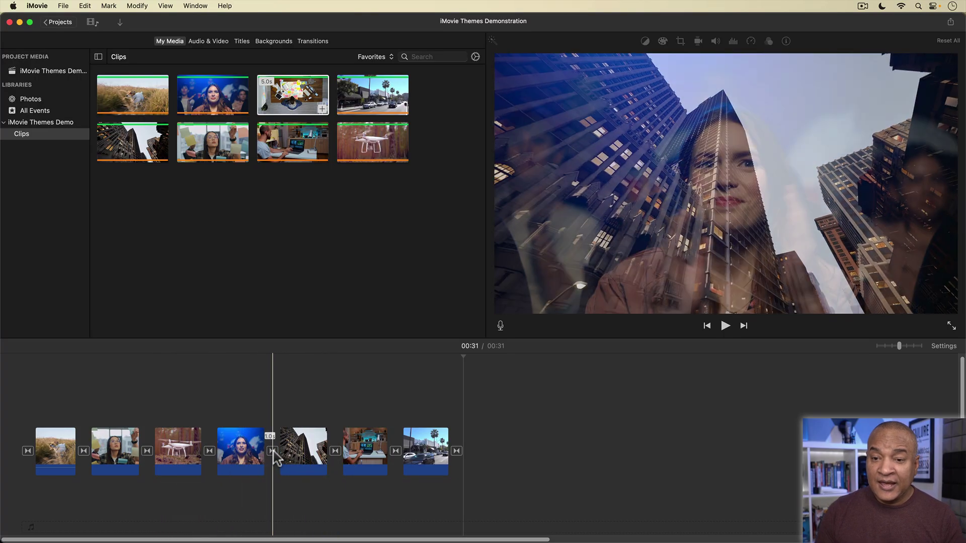
Replace the transition between the fourth and fifth clips with Wipe Left.
key("BackSpace")
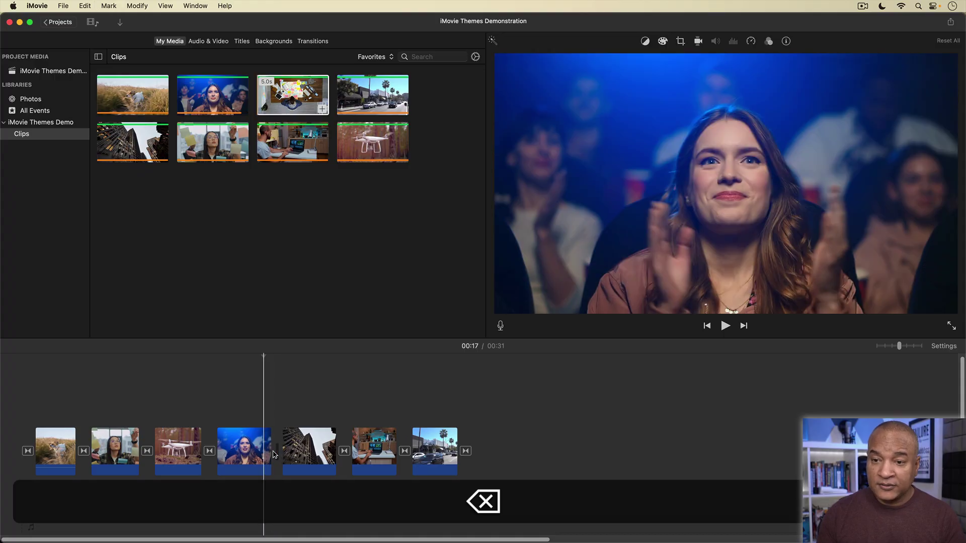
left_click(316, 43)
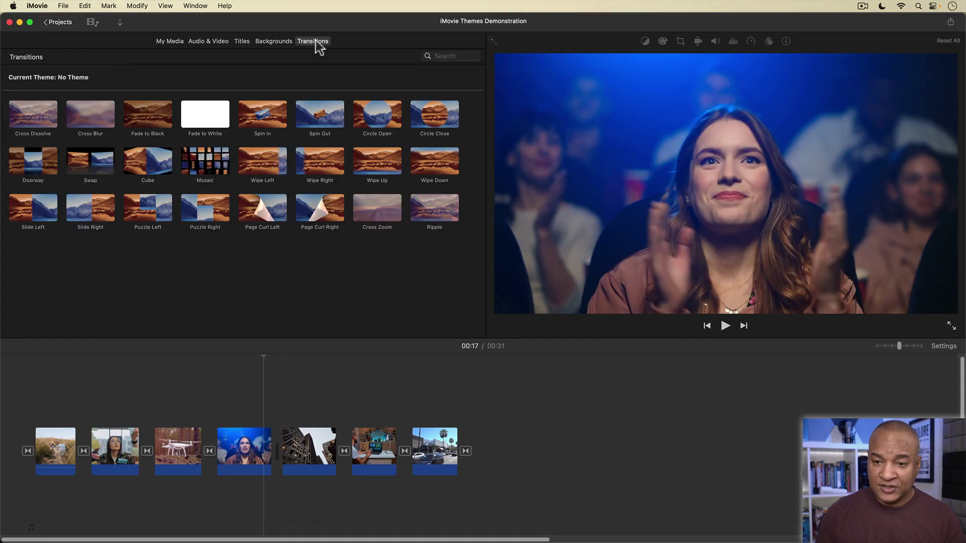
left_click_drag(255, 170, 272, 456)
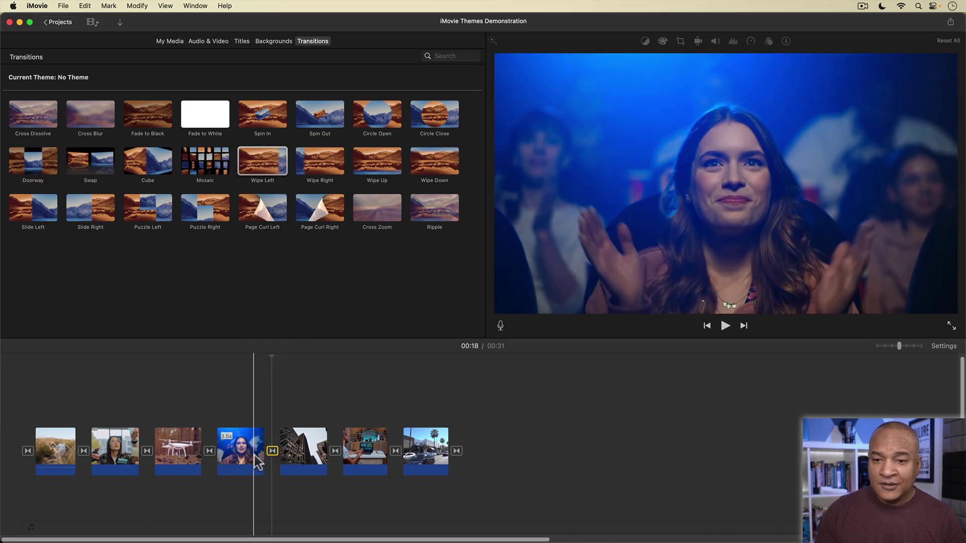
Play back the Wipe Left transition to preview it, then undo adding it.
key("space")
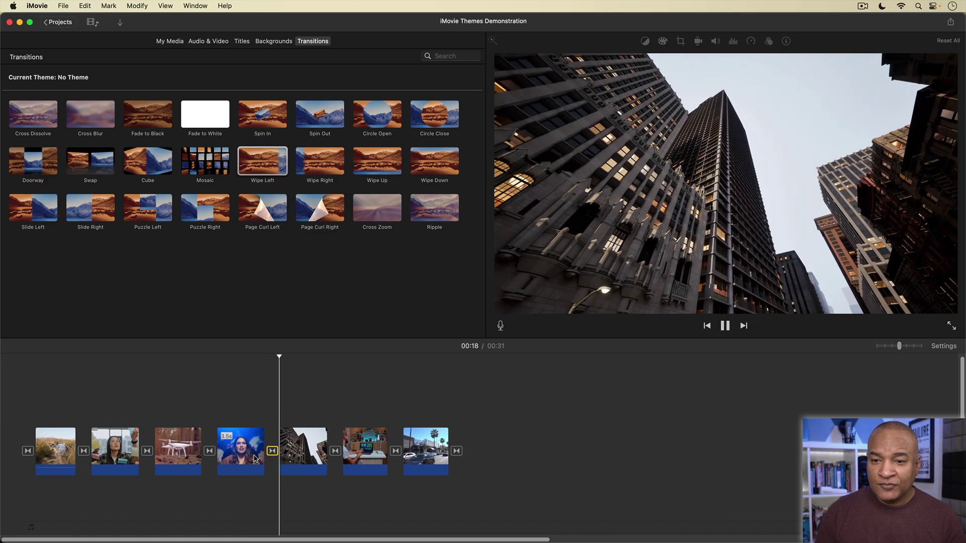
key("space")
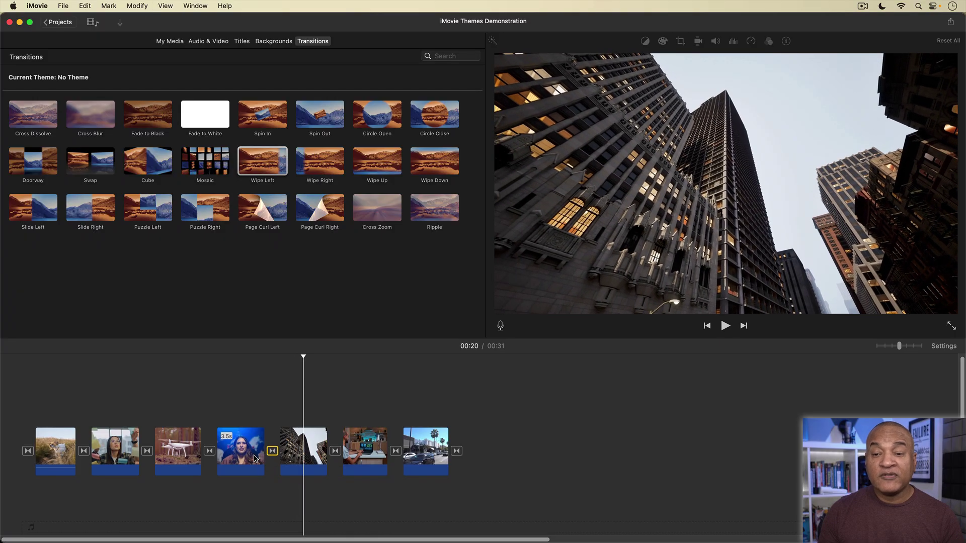
key("space")
key("space")
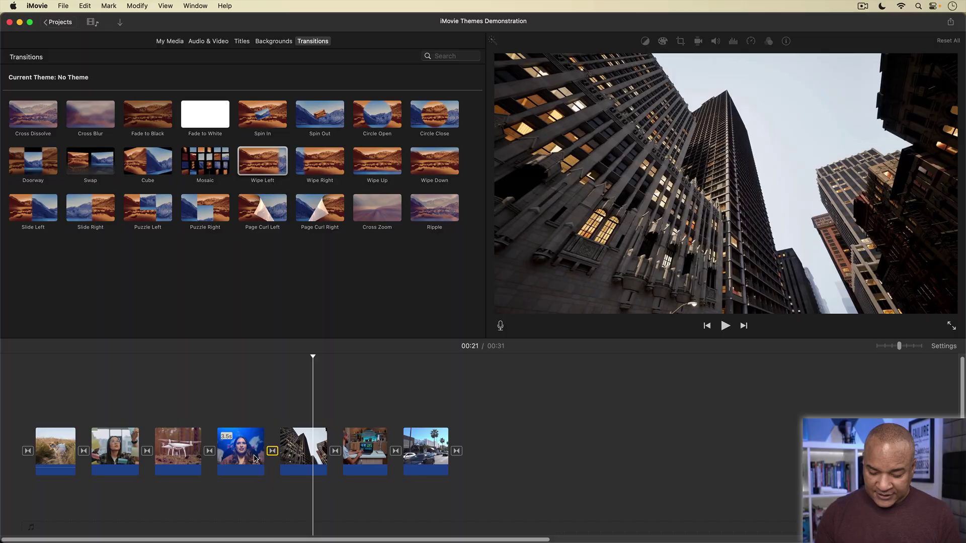
key("super")
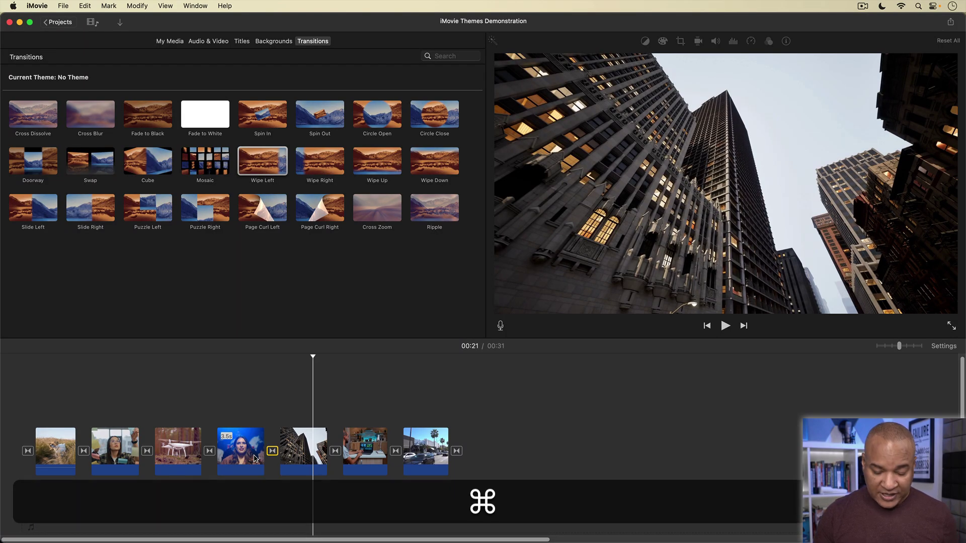
key("super+z")
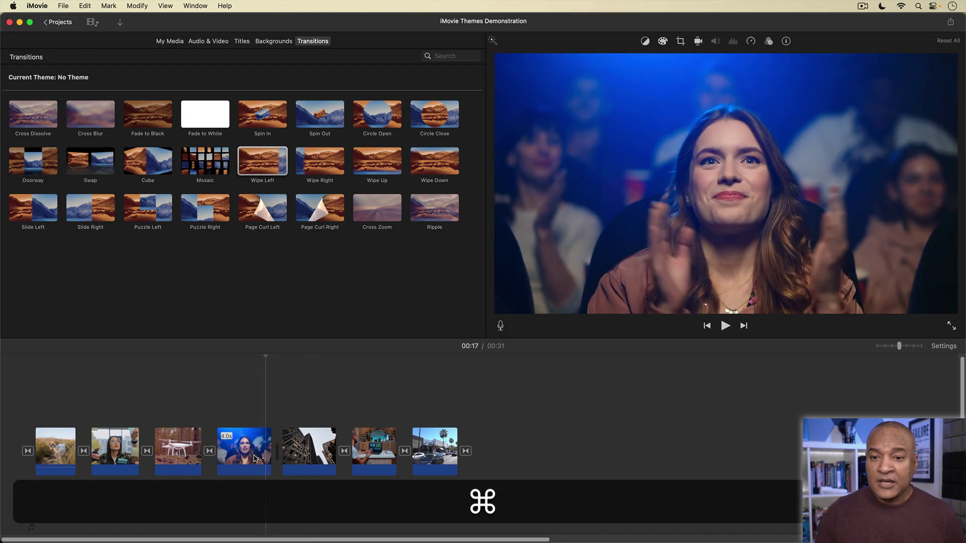
Undo back to the dissolve transition and apply the Newscast theme from project settings.
key("super+z")
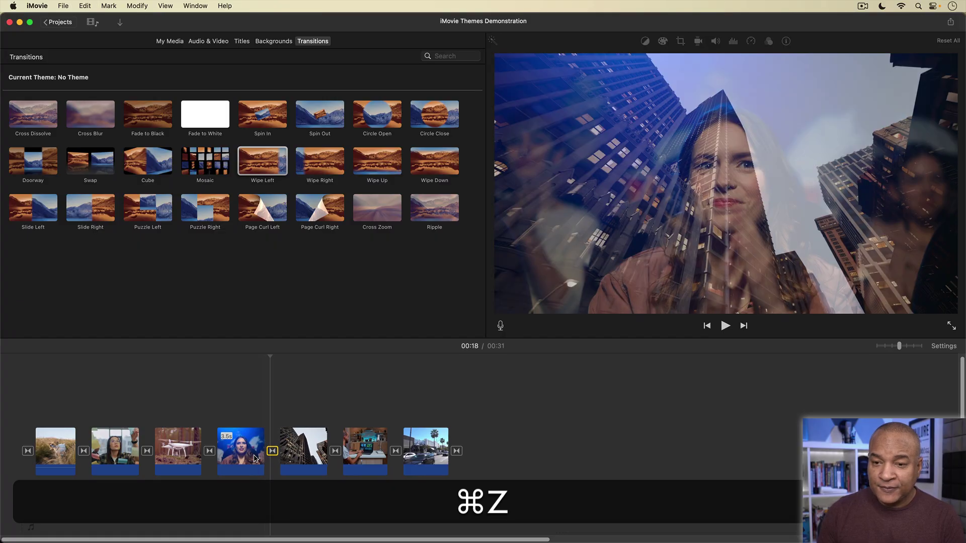
left_click(945, 347)
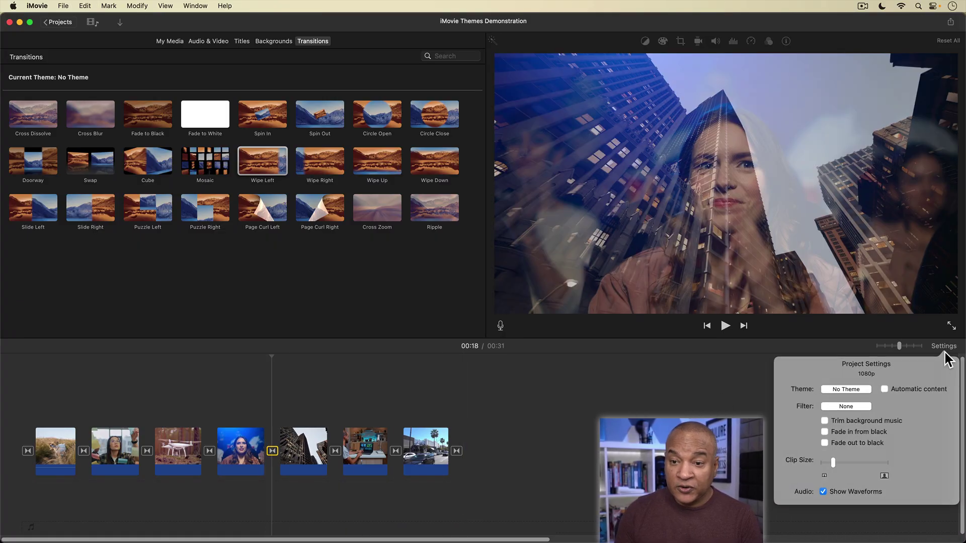
left_click(845, 389)
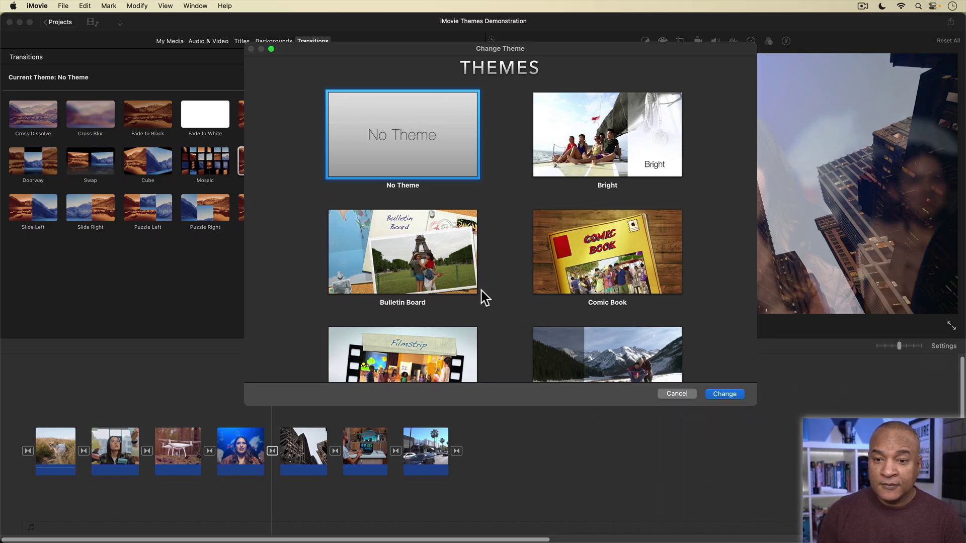
scroll(498, 297, "down", 10)
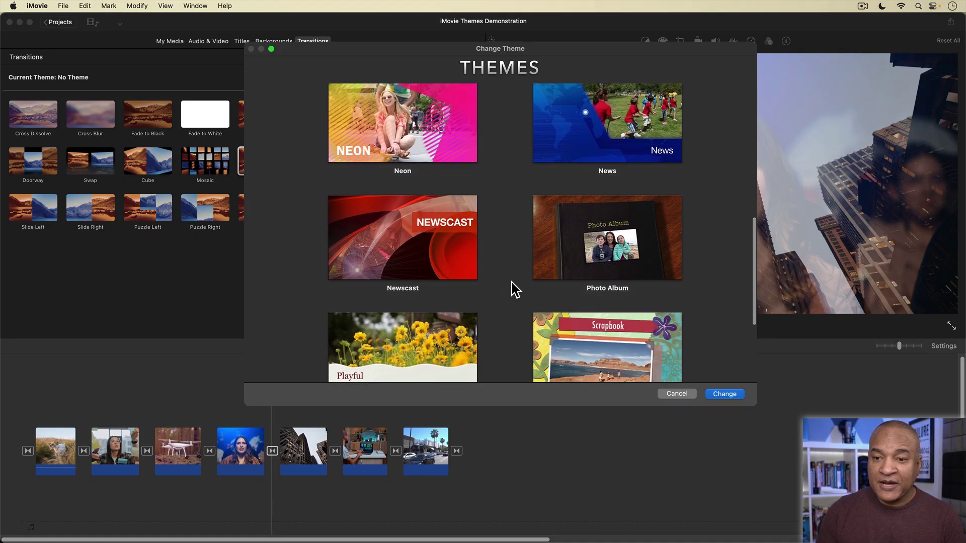
double_click(420, 260)
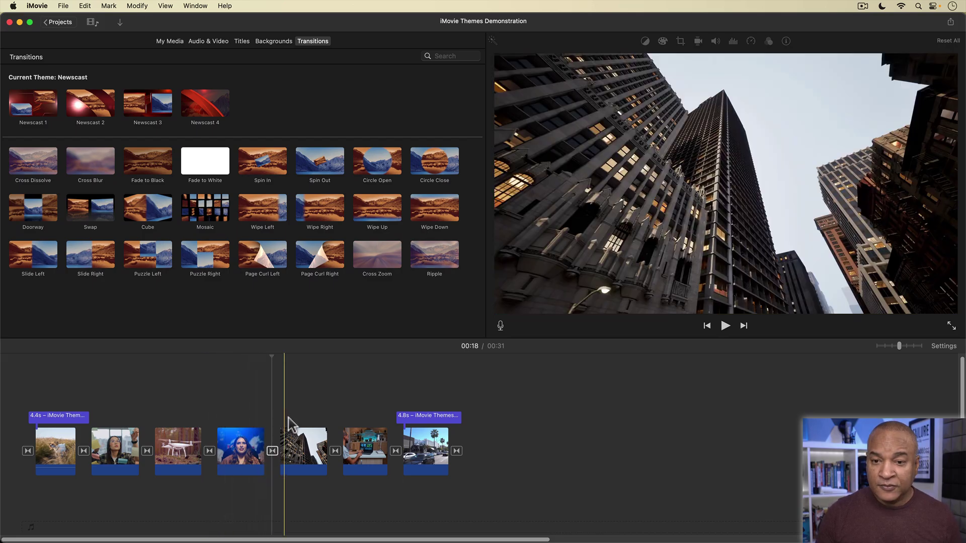
Play through the Newscast transition, then turn off Automatic content in the project settings.
key("space")
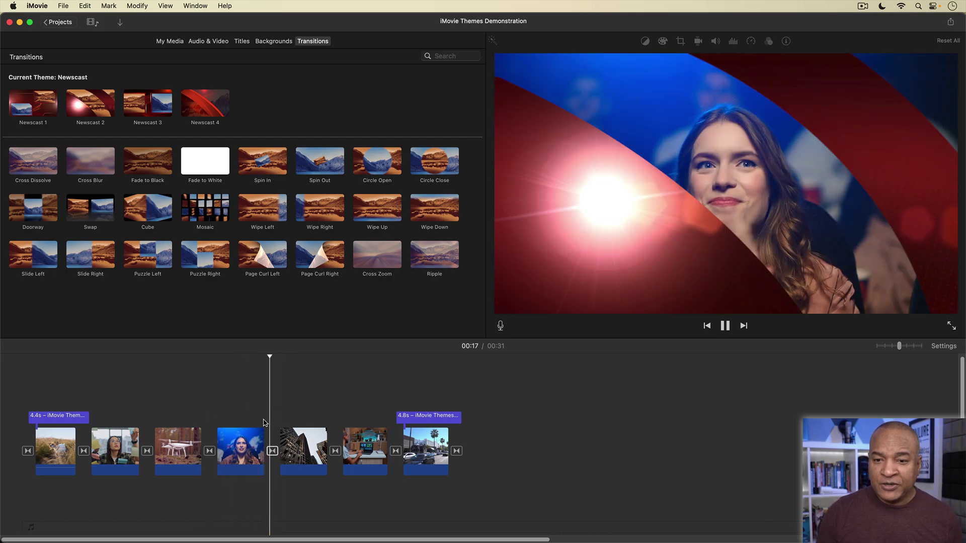
key("space")
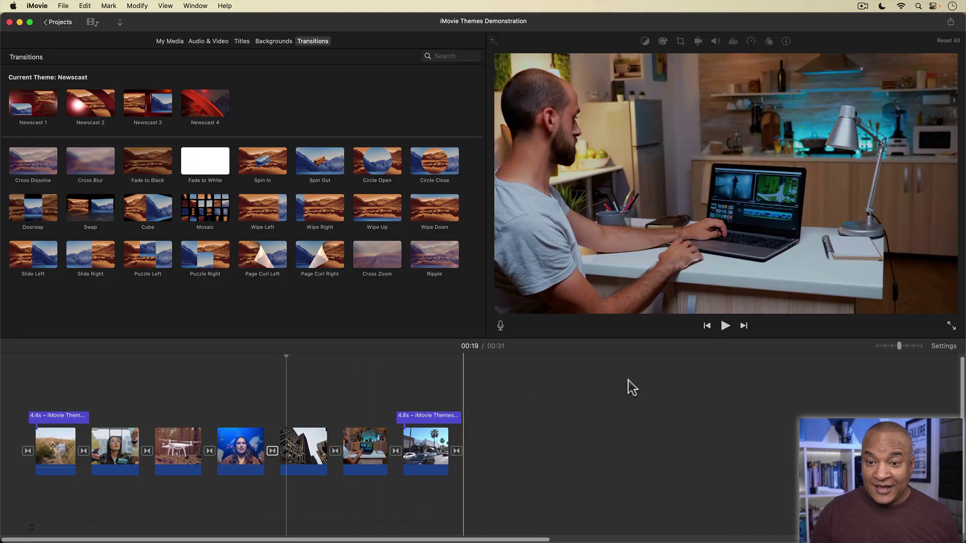
left_click(943, 347)
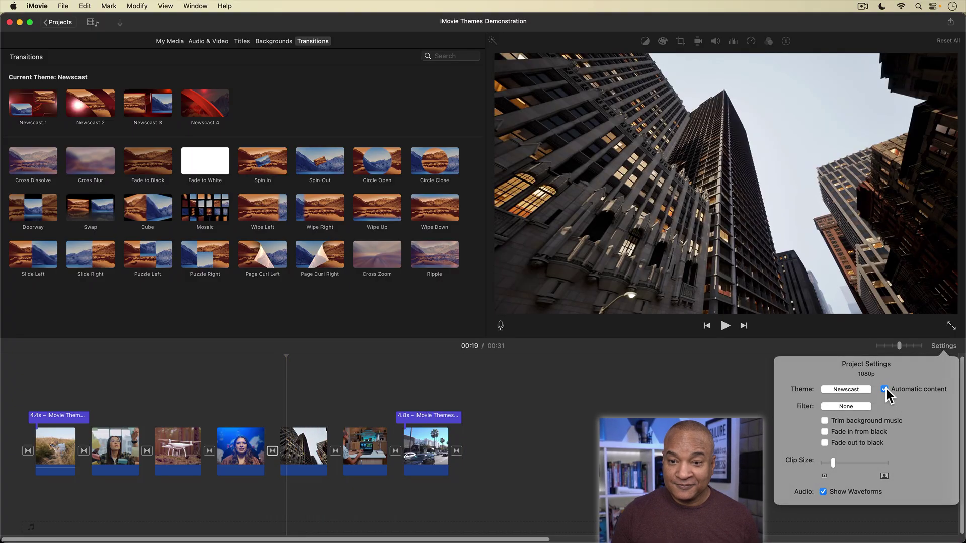
left_click(636, 403)
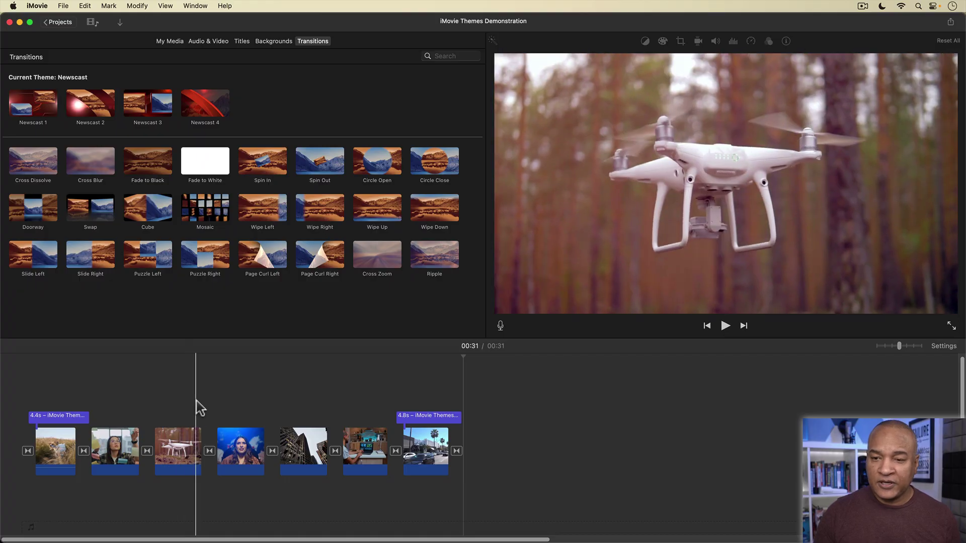
key("space")
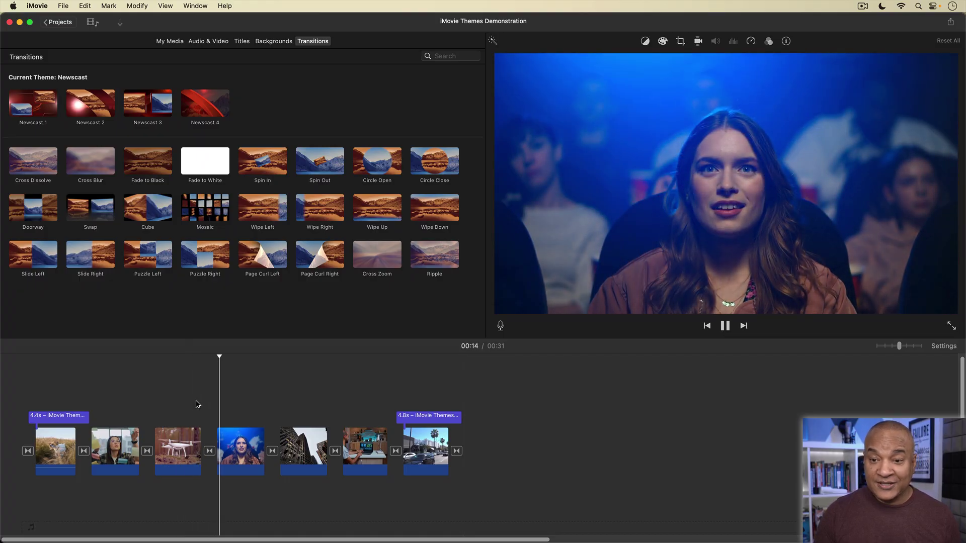
Place a Newscast 4 transition between the drone and woman clips and preview it.
key("space")
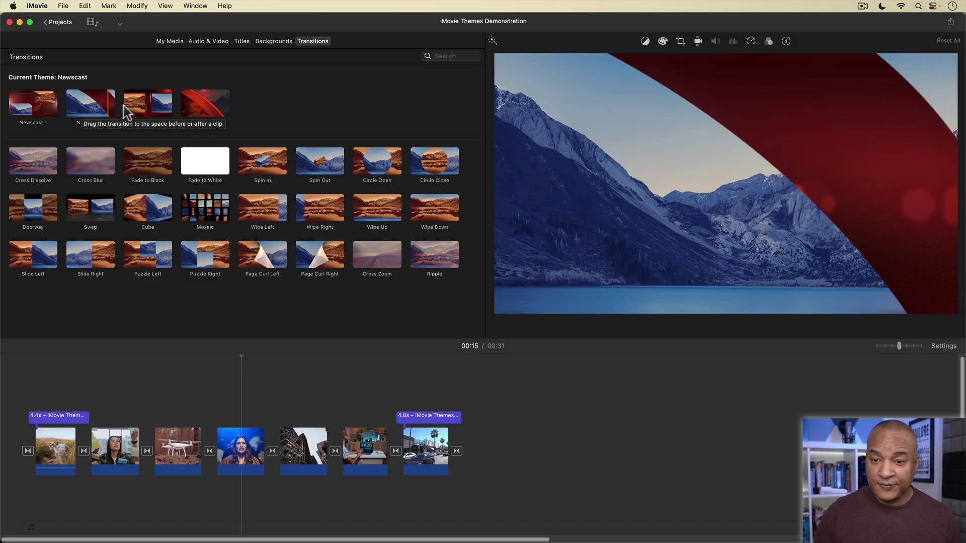
left_click(205, 110)
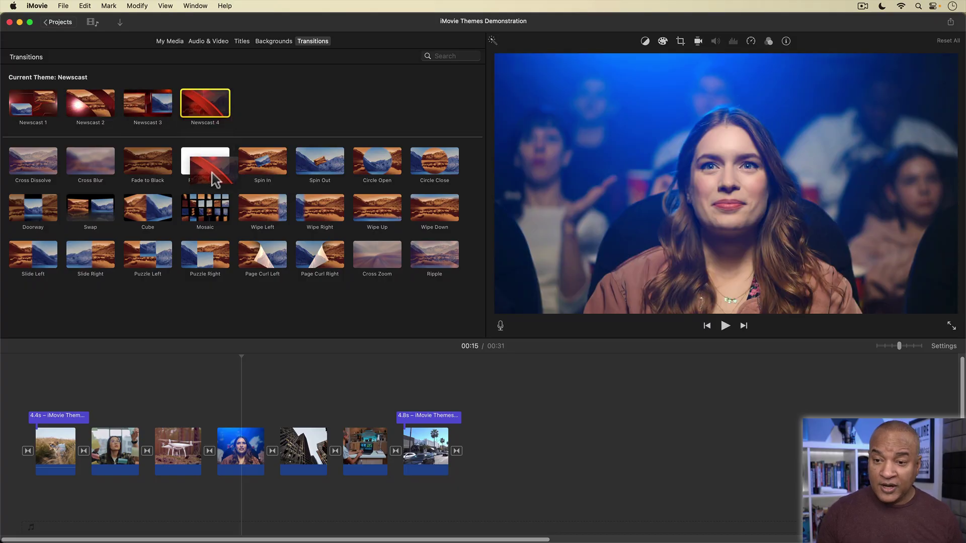
left_click_drag(210, 434, 210, 452)
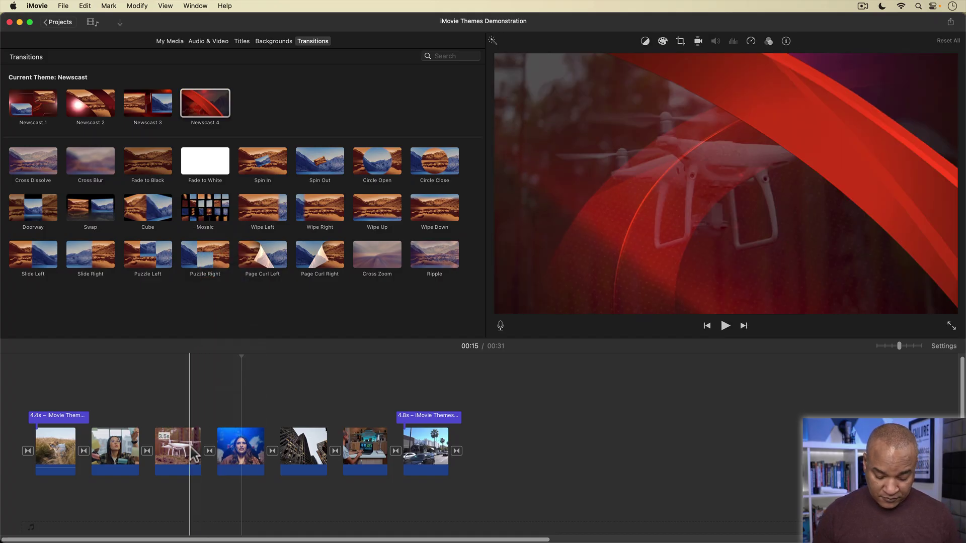
key("space")
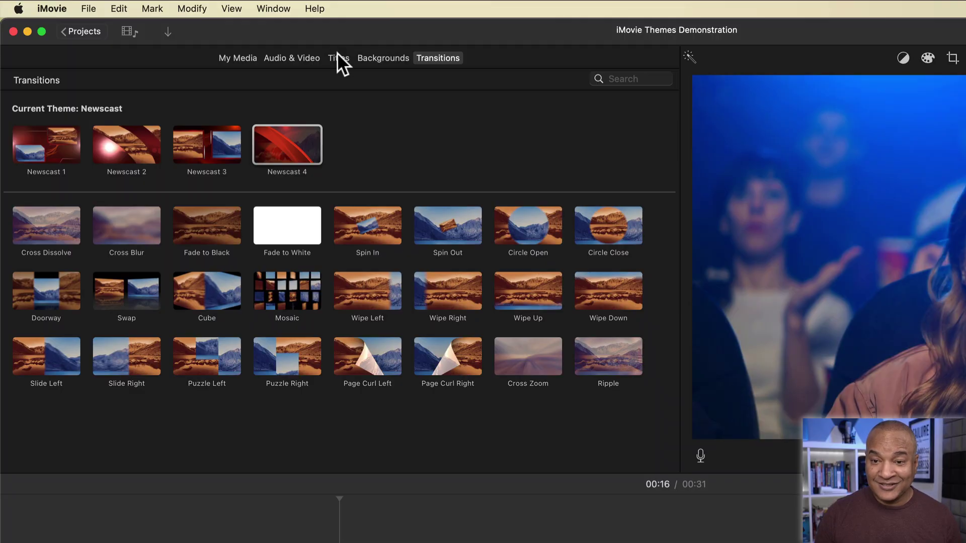
Drop the Newscast Lower Third 2 title onto the second clip, the sticky-notes shot.
left_click(338, 58)
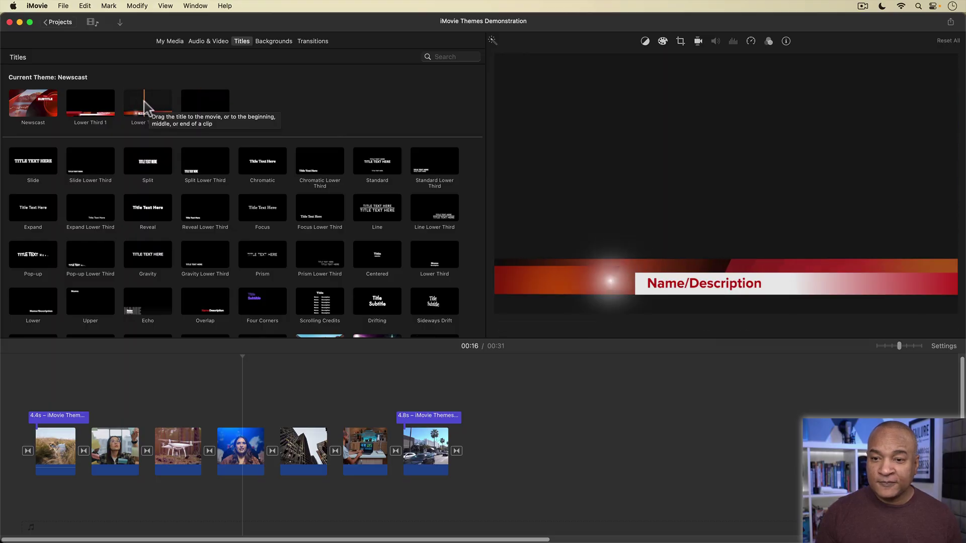
left_click_drag(147, 103, 94, 415)
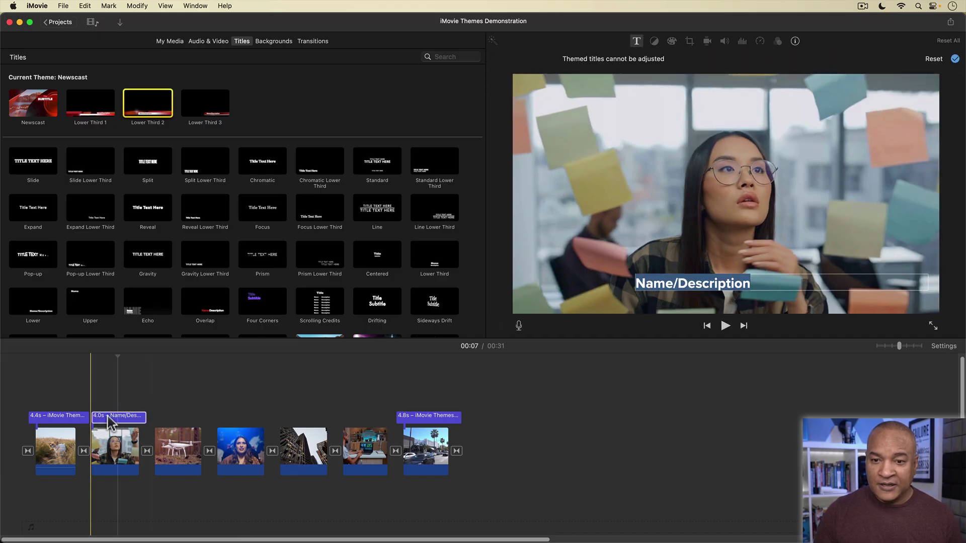
Change the lower-third text to the person's name and 'Theme Chooser', then play it back.
left_click(114, 419)
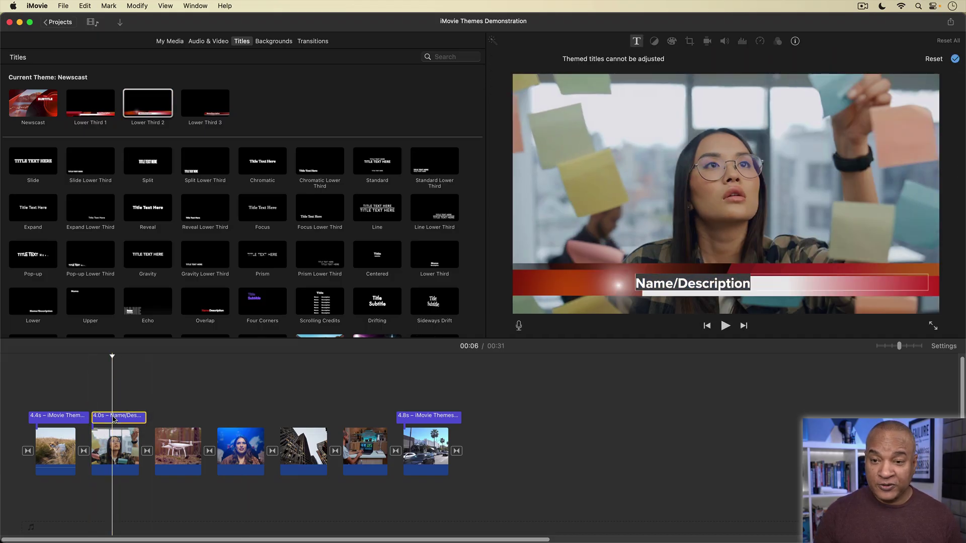
left_click(675, 280)
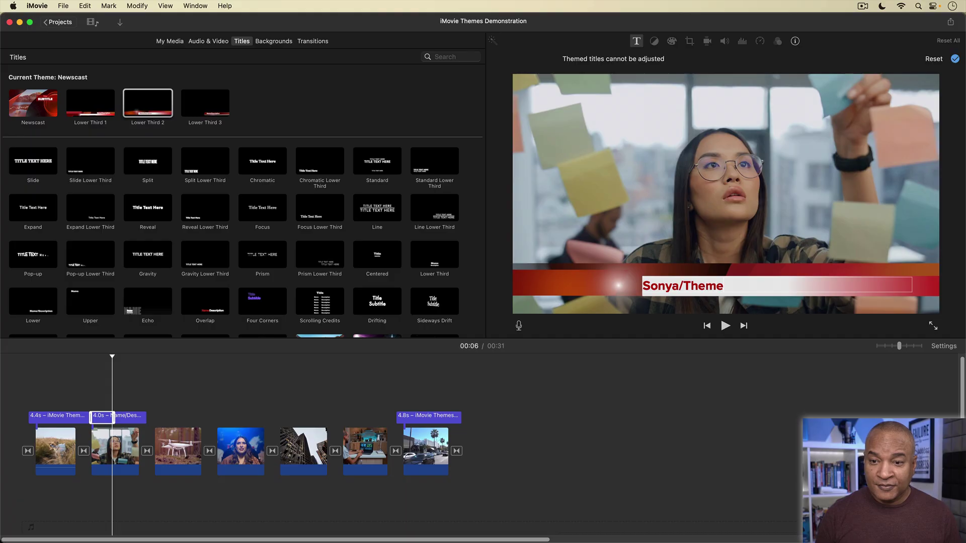
left_click(955, 59)
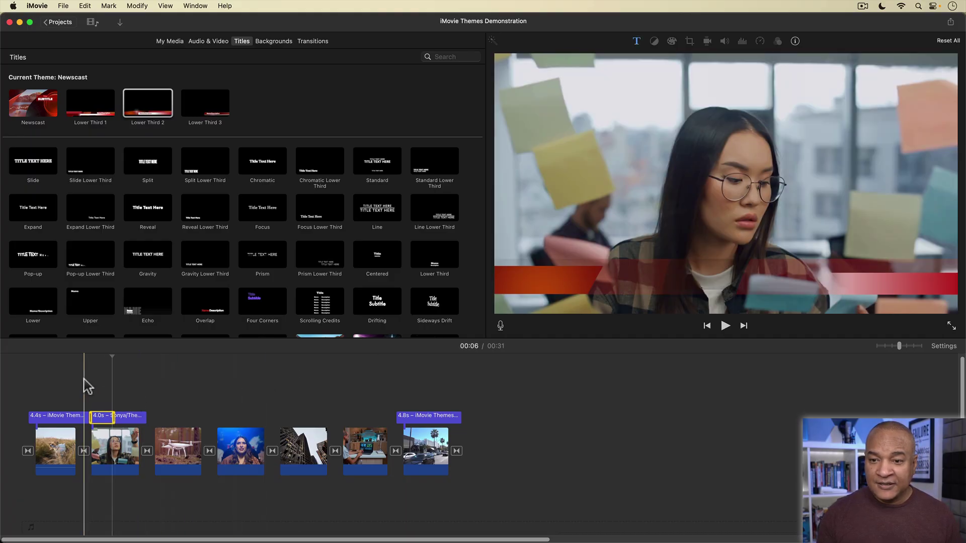
key("space")
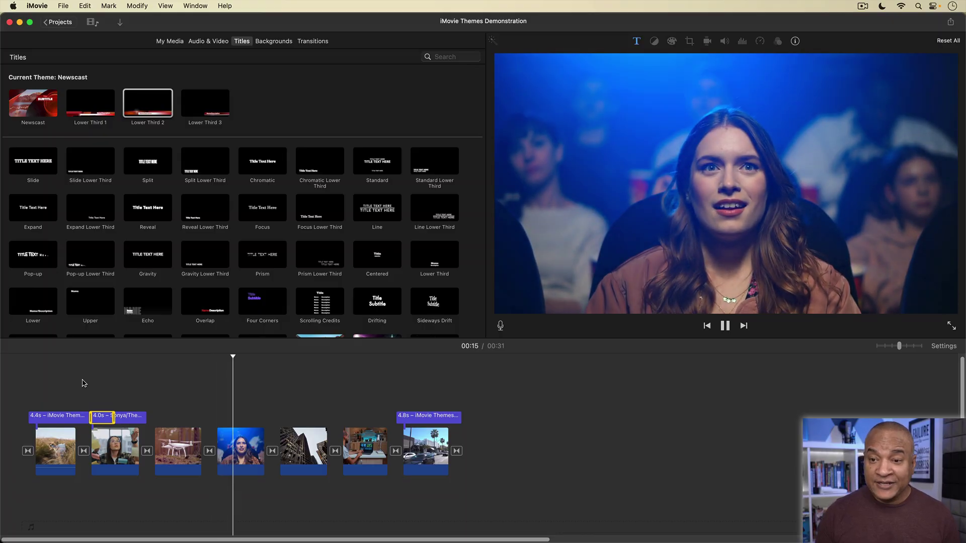
key("space")
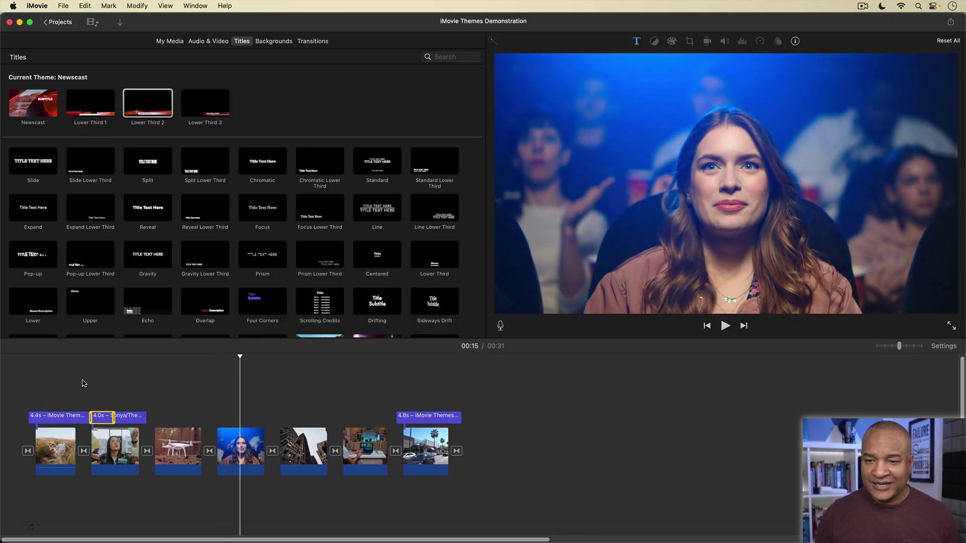